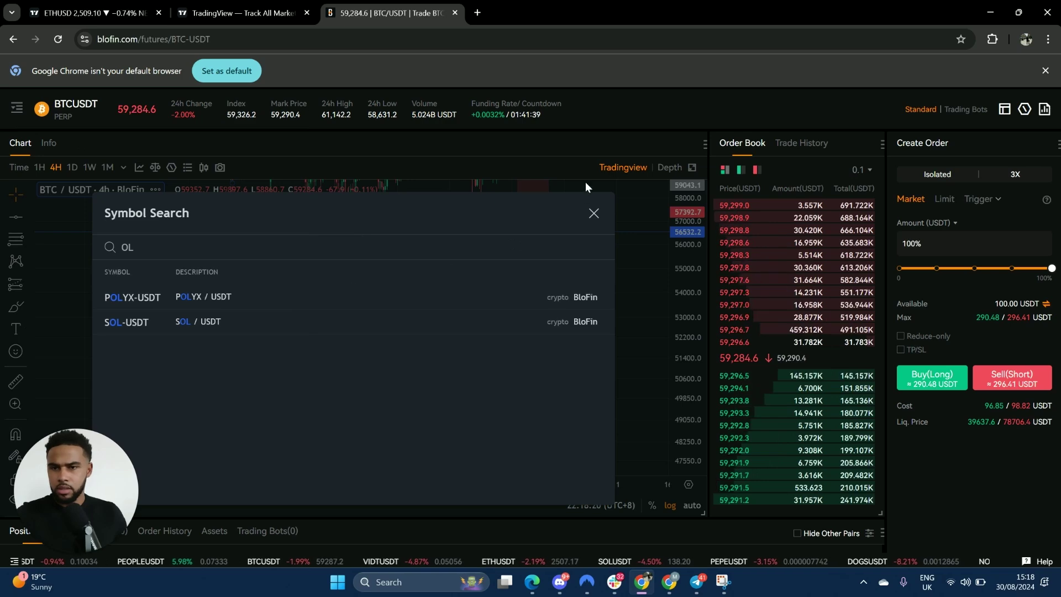
Dismiss the symbol search and switch the futures contract to SOLUSDT by searching for sol
click(593, 213)
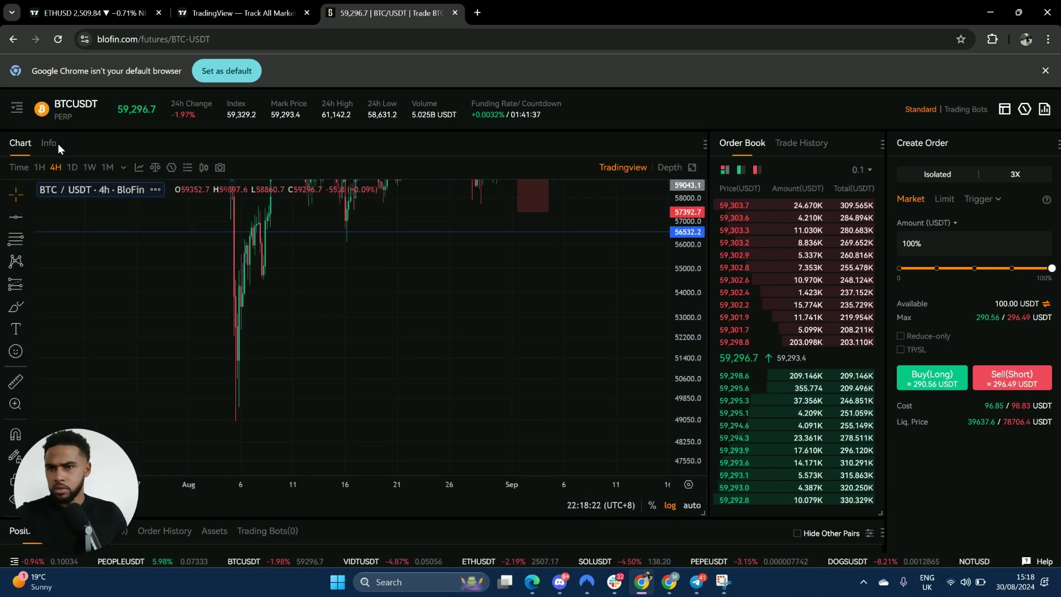
click(75, 106)
text(sol)
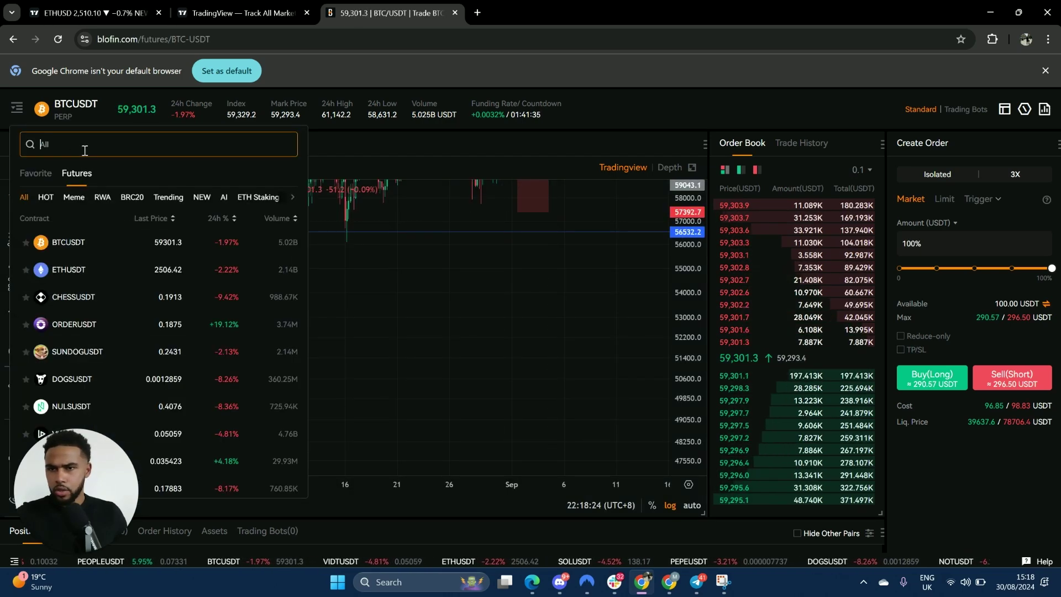
click(70, 191)
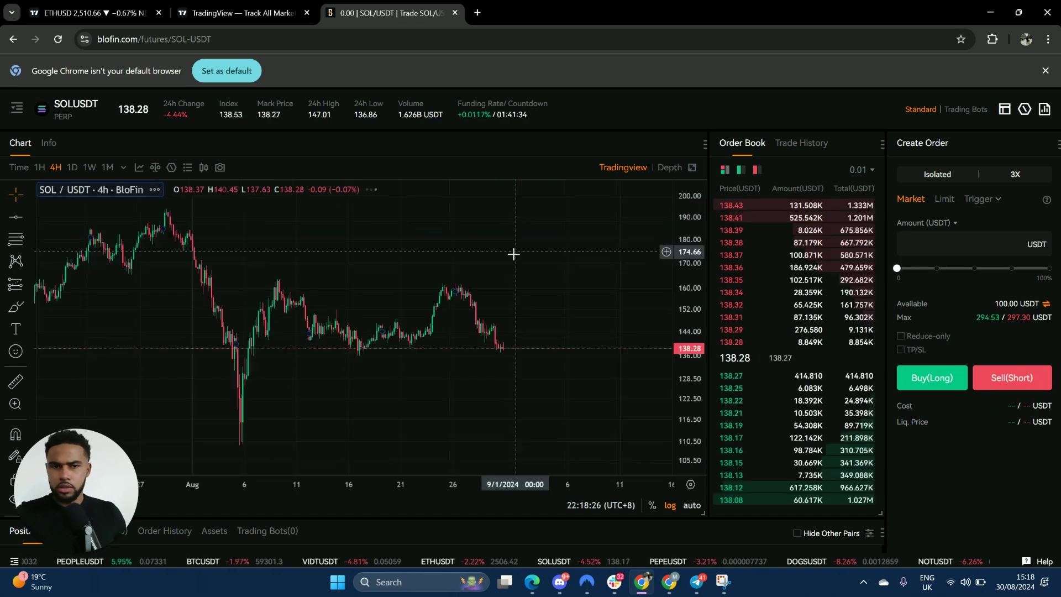
Draw a horizontal line across the SOL/USDT chart just under the current price, at about 137.13
drag(415, 491, 588, 491)
scroll(500, 352, down, 5)
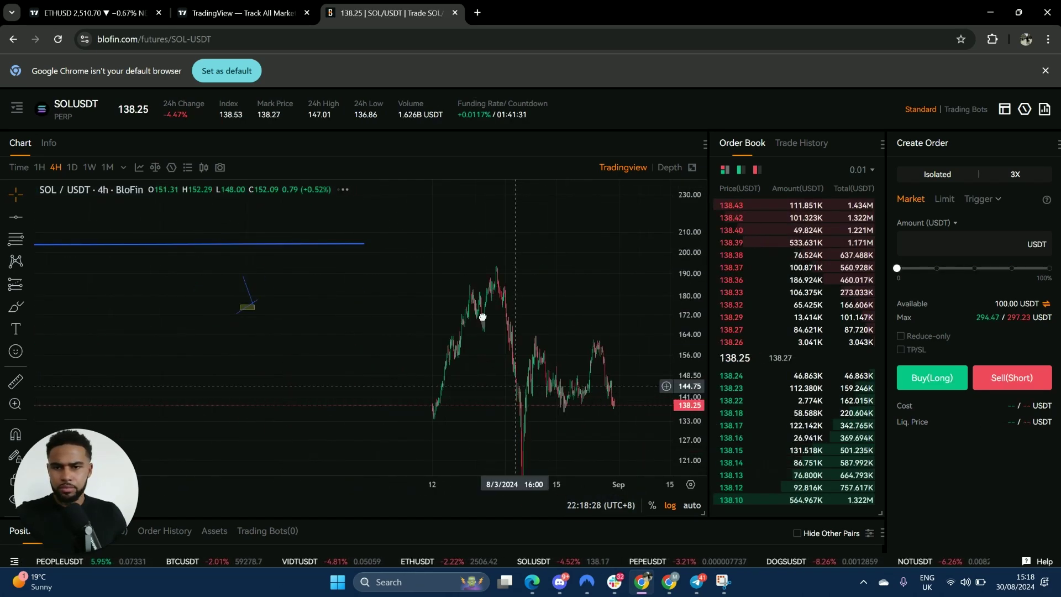
right_click(356, 351)
click(466, 427)
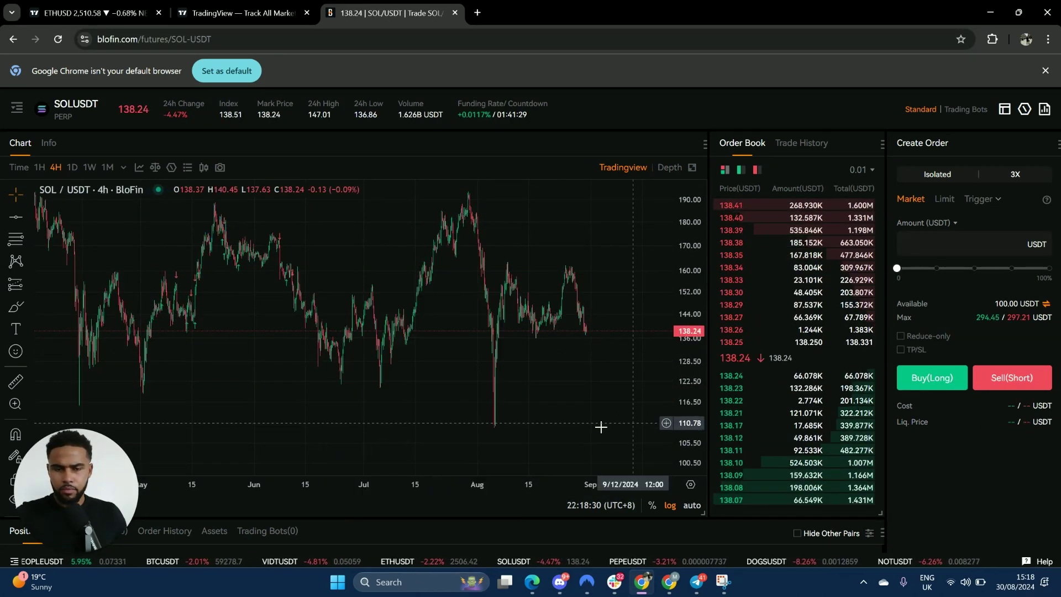
scroll(570, 475, up, 5)
scroll(548, 471, down, 5)
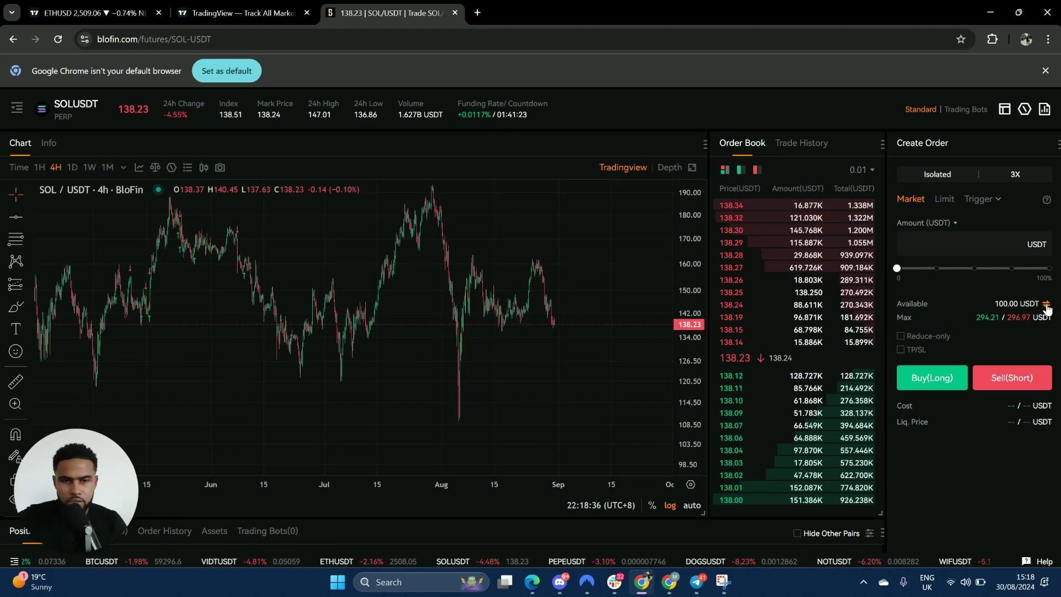
drag(541, 337, 479, 340)
click(15, 217)
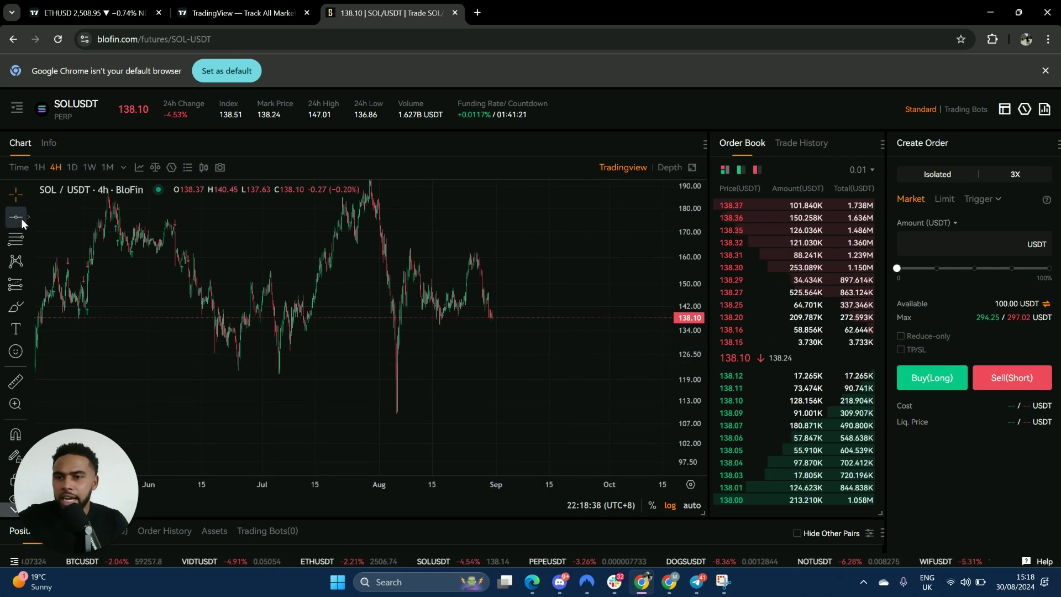
click(613, 319)
click(605, 343)
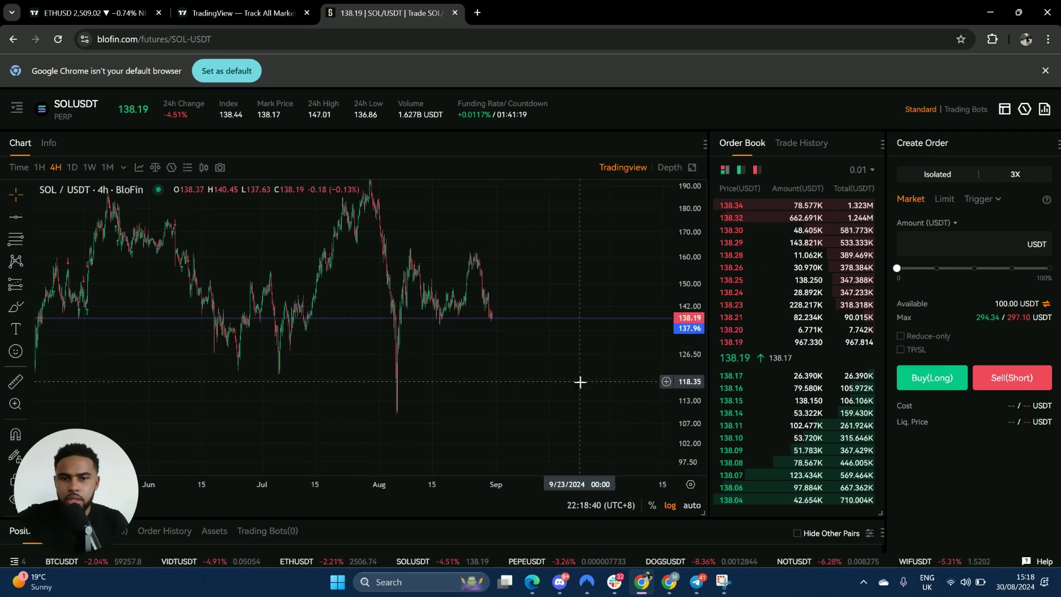
click(550, 321)
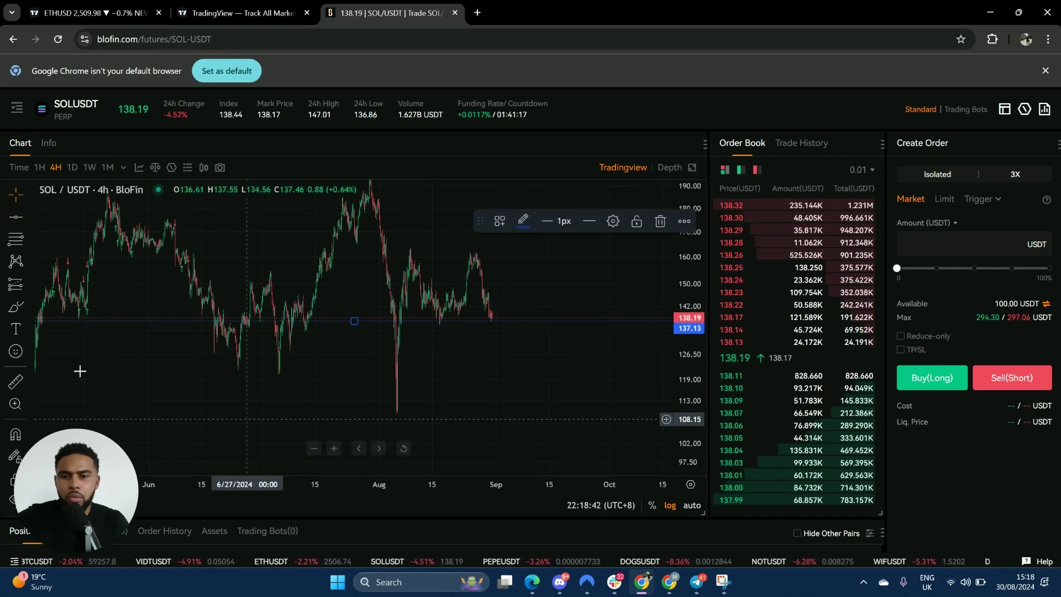
Measure a price drop from the latest SOL/USDT candle down to about the early-August low
click(12, 381)
click(490, 318)
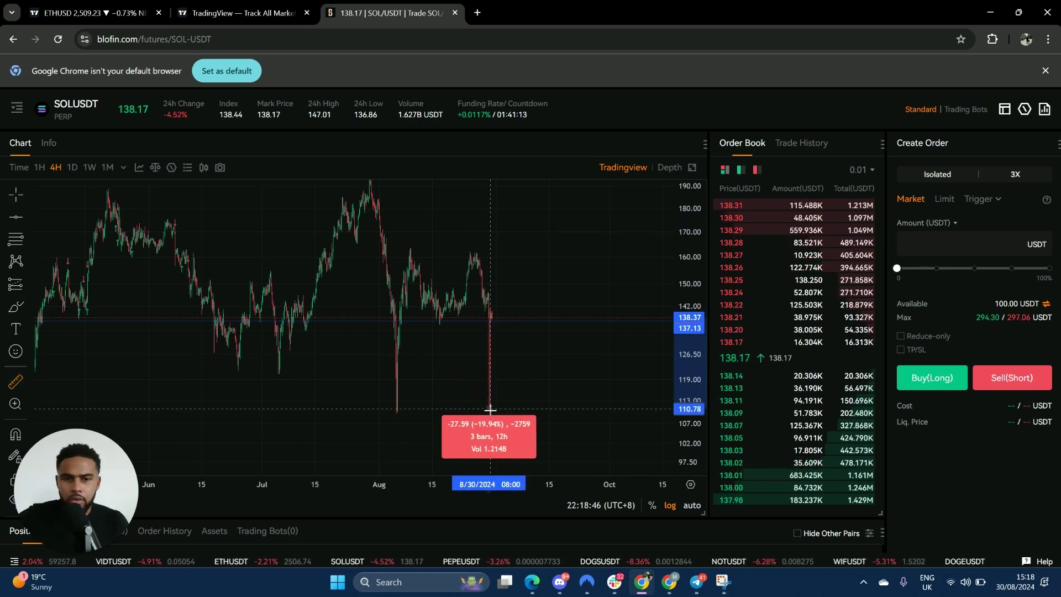
click(504, 432)
Measure a decline of about 50% from the current SOL price, and clear the measurement
drag(553, 436, 619, 394)
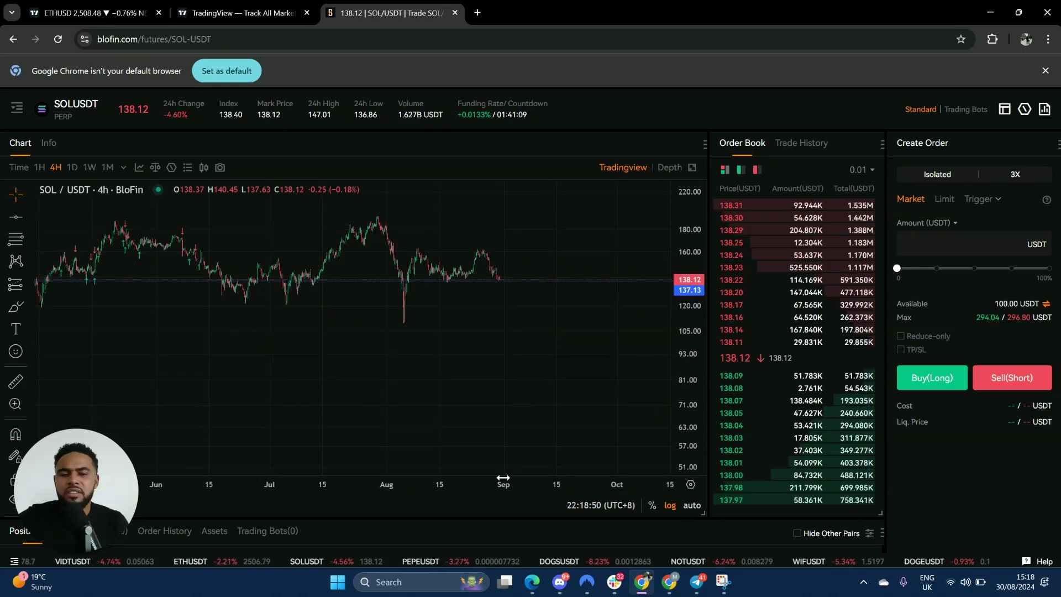
scroll(503, 431, down, 3)
drag(680, 353, 681, 398)
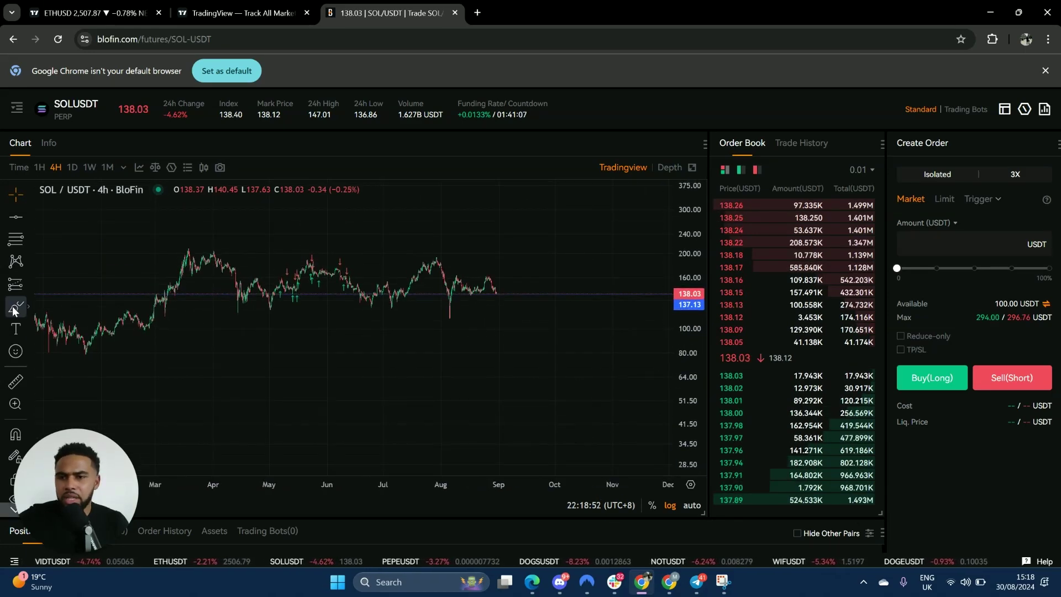
click(15, 381)
click(492, 293)
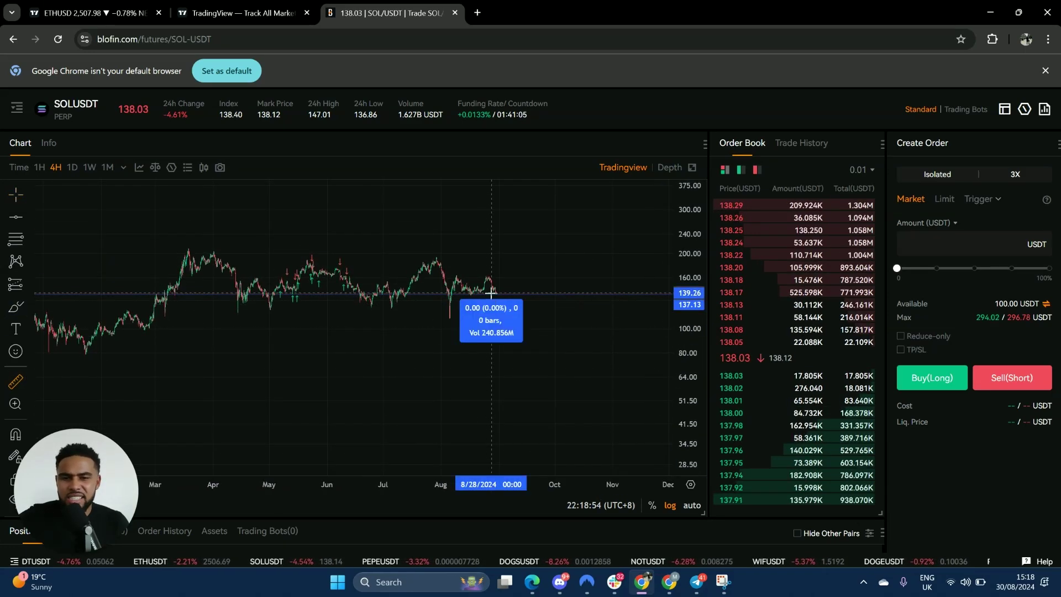
click(560, 367)
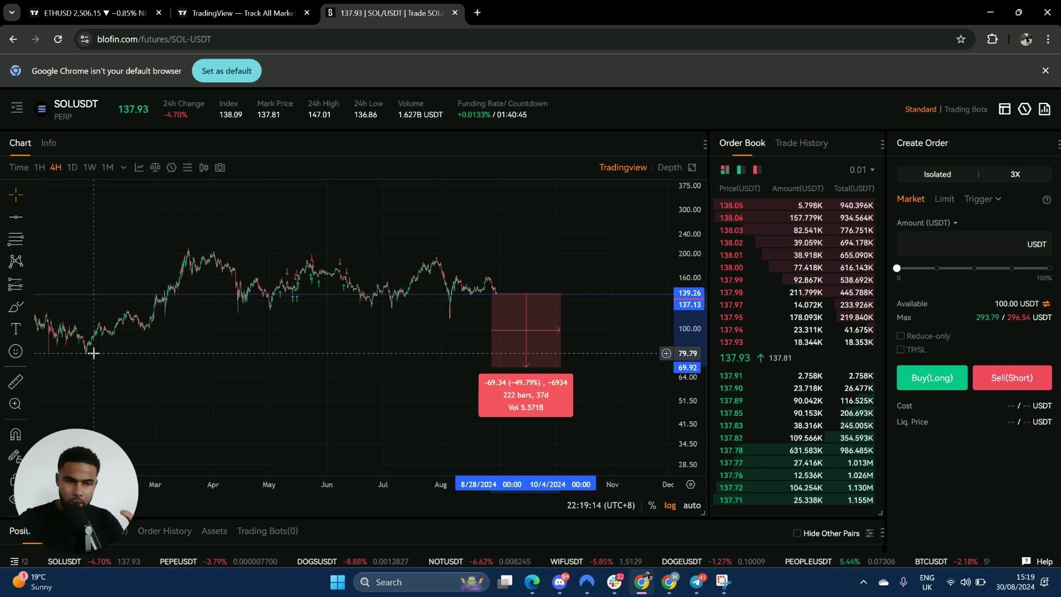
click(363, 406)
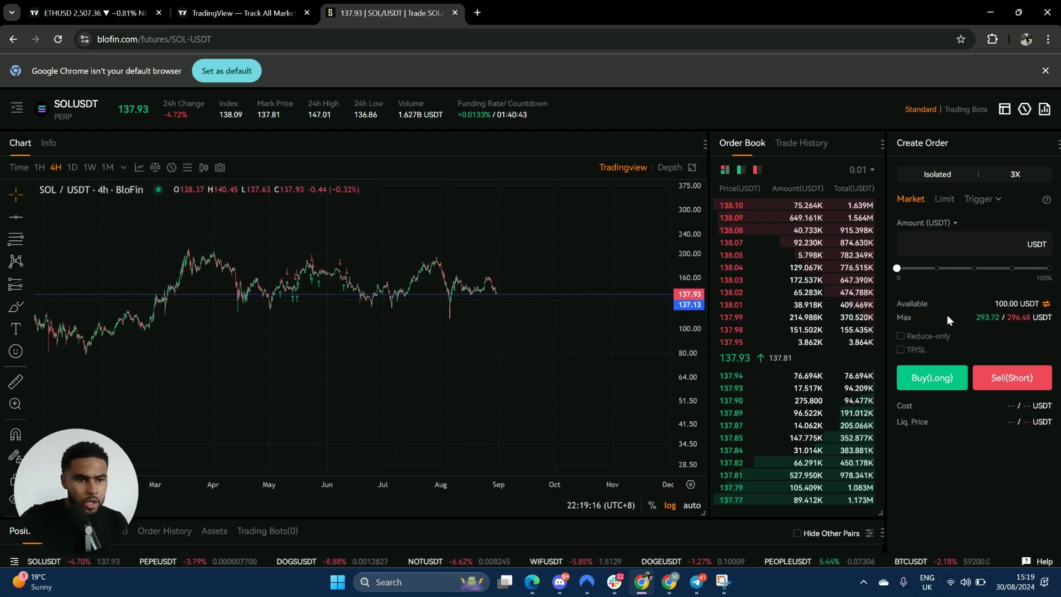
Set the market order size to 20% of the available balance and the isolated leverage to 2X
drag(897, 269, 928, 276)
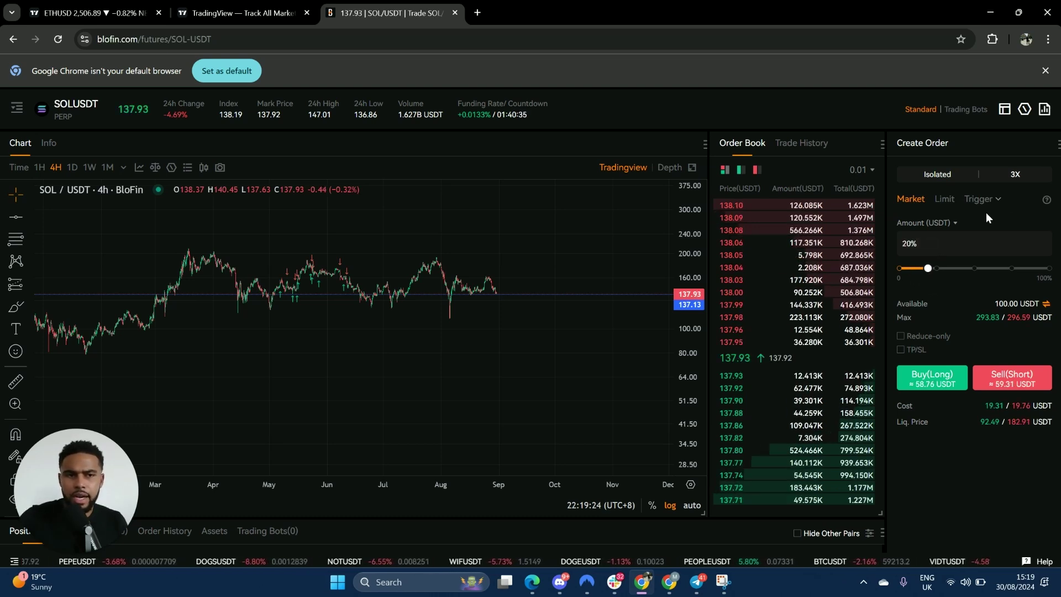
click(1006, 184)
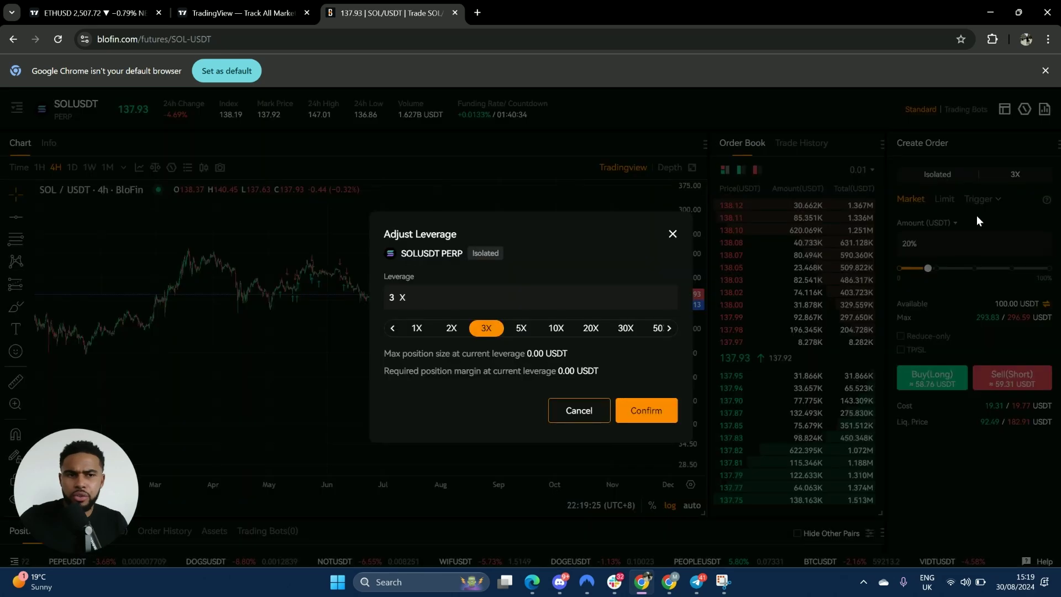
click(457, 331)
click(656, 405)
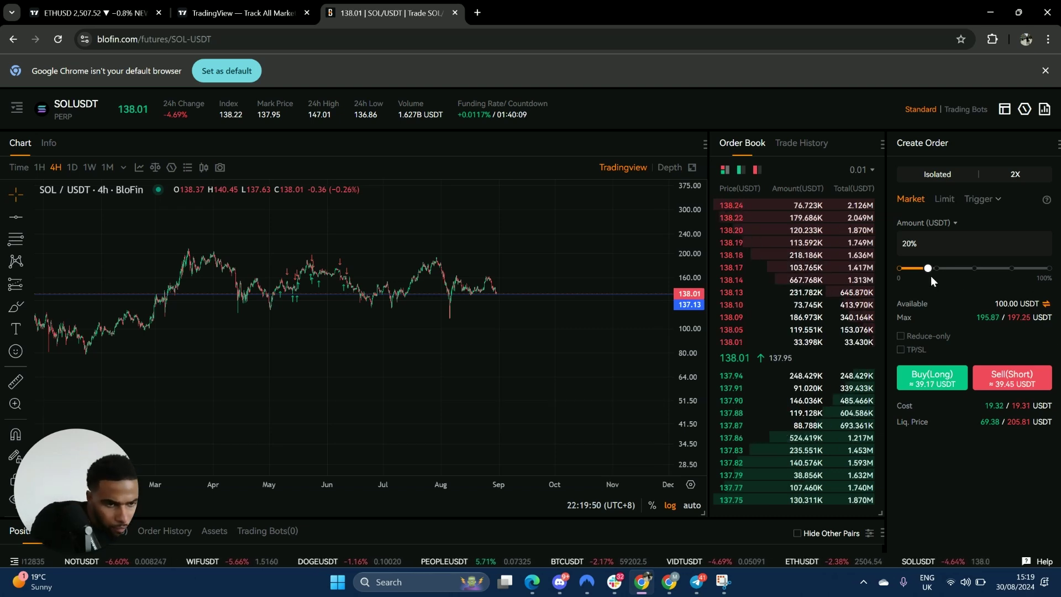
mouse_move(932, 270)
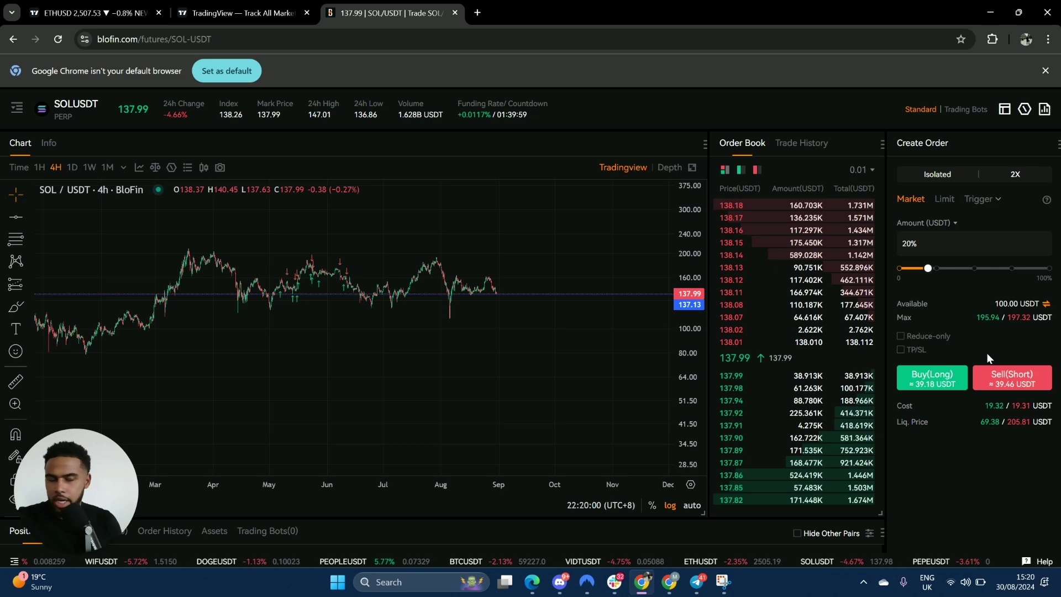
Place the Buy(Long) market order on SOLUSDT and confirm it
scroll(951, 413, down, 2)
scroll(955, 404, up, 1)
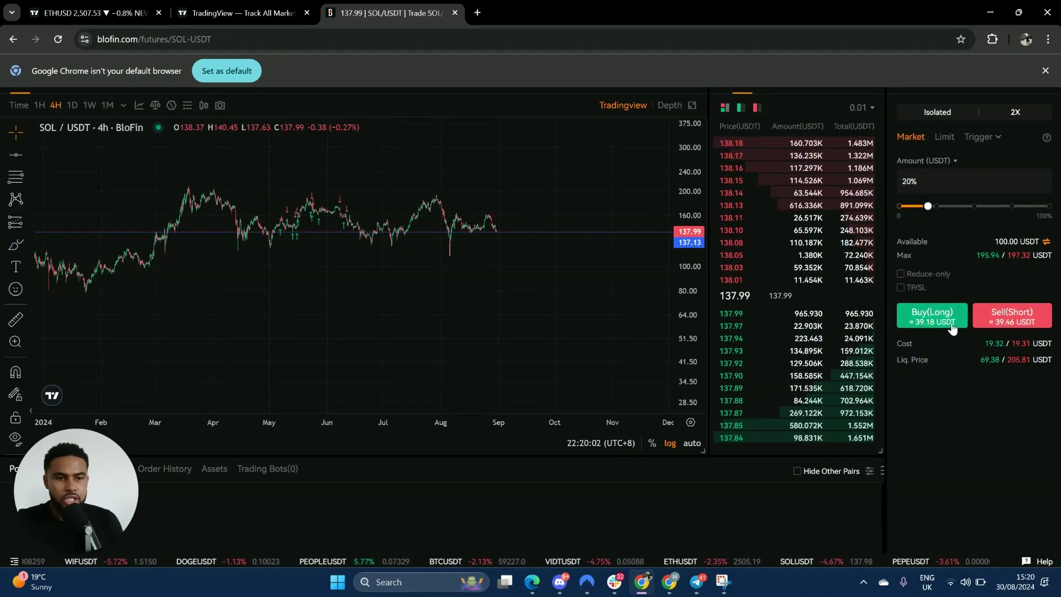
click(932, 316)
click(646, 378)
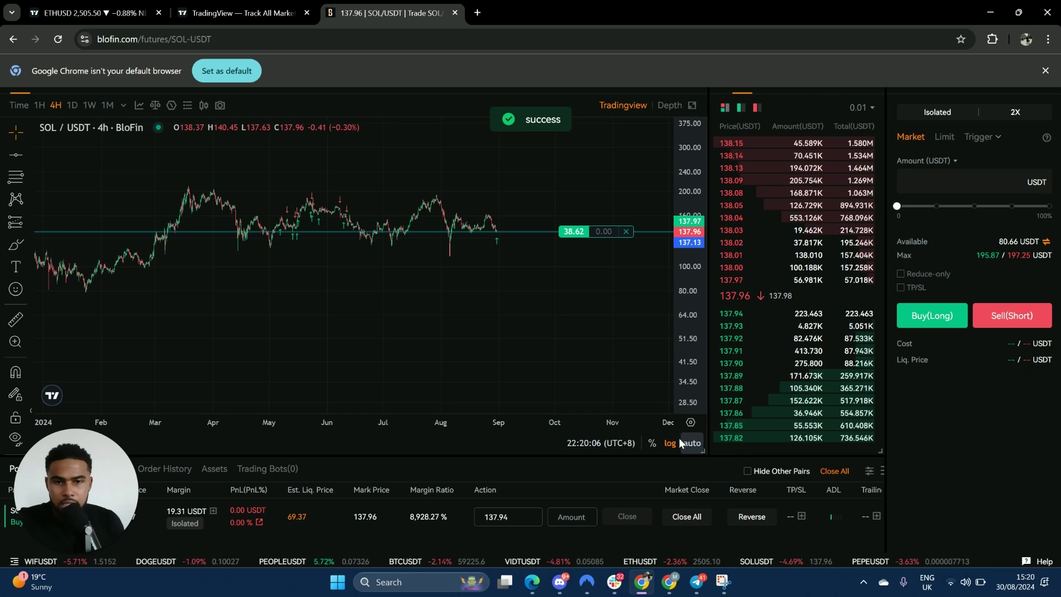
Close the entire open SOLUSDT long position at market and confirm
scroll(356, 512, down, 2)
scroll(455, 426, up, 2)
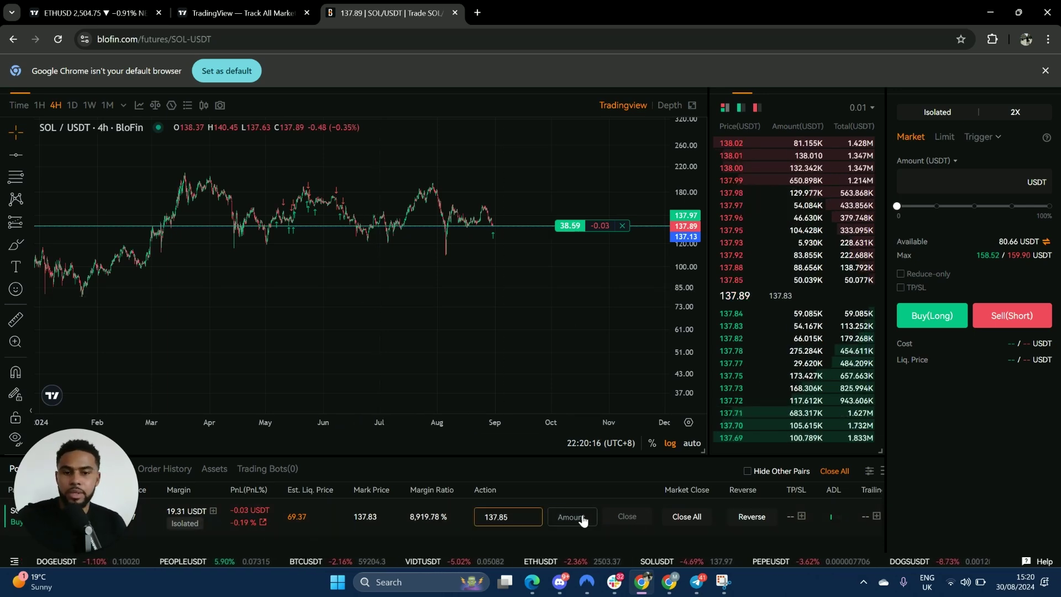
click(687, 516)
click(648, 415)
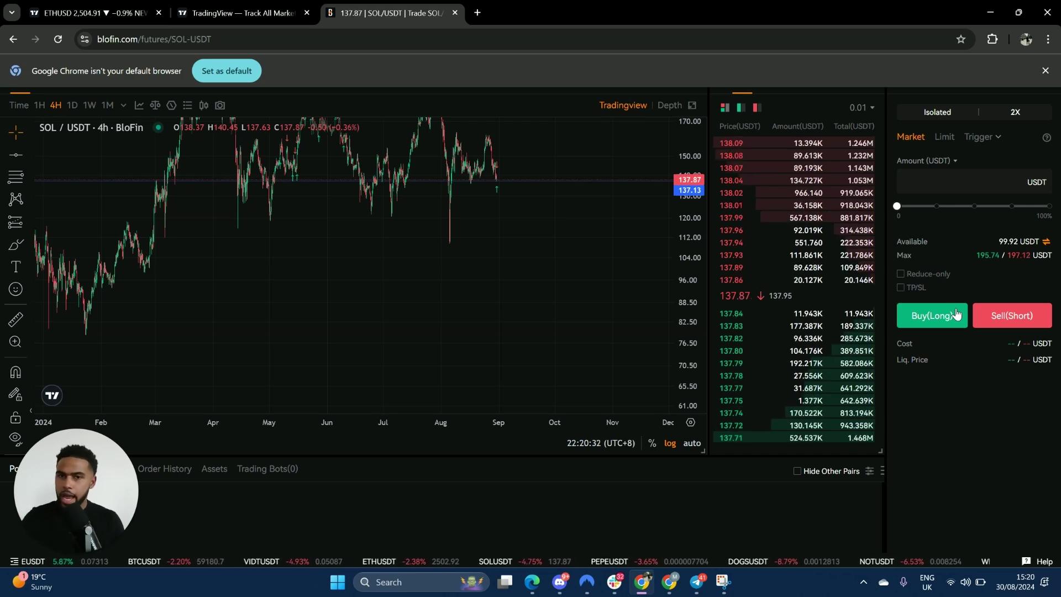
Measure price drops of about 10% and about 24% below the current price on the SOL/USDT chart
click(16, 154)
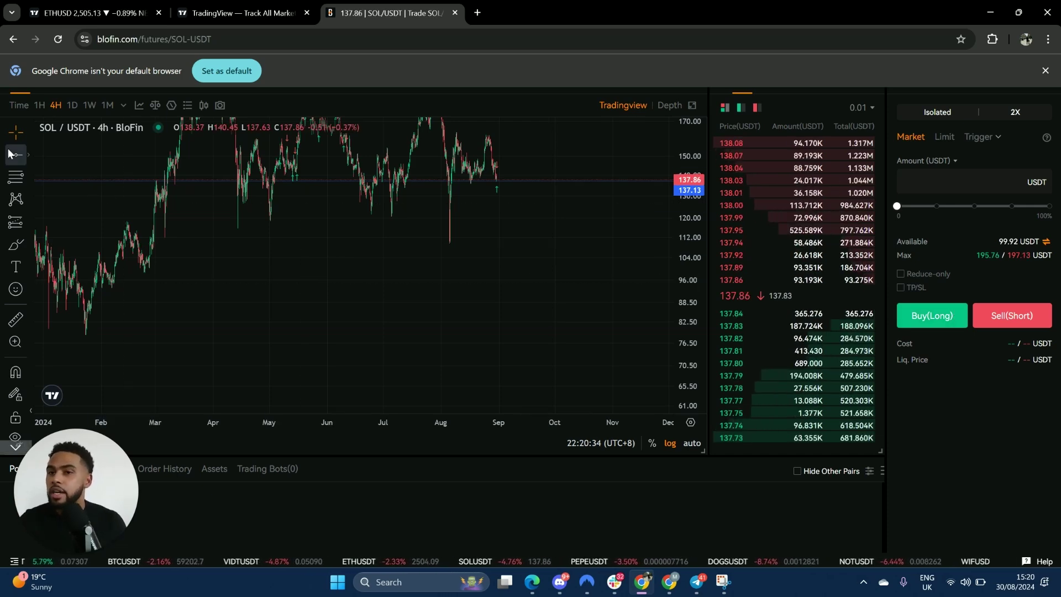
key(Escape)
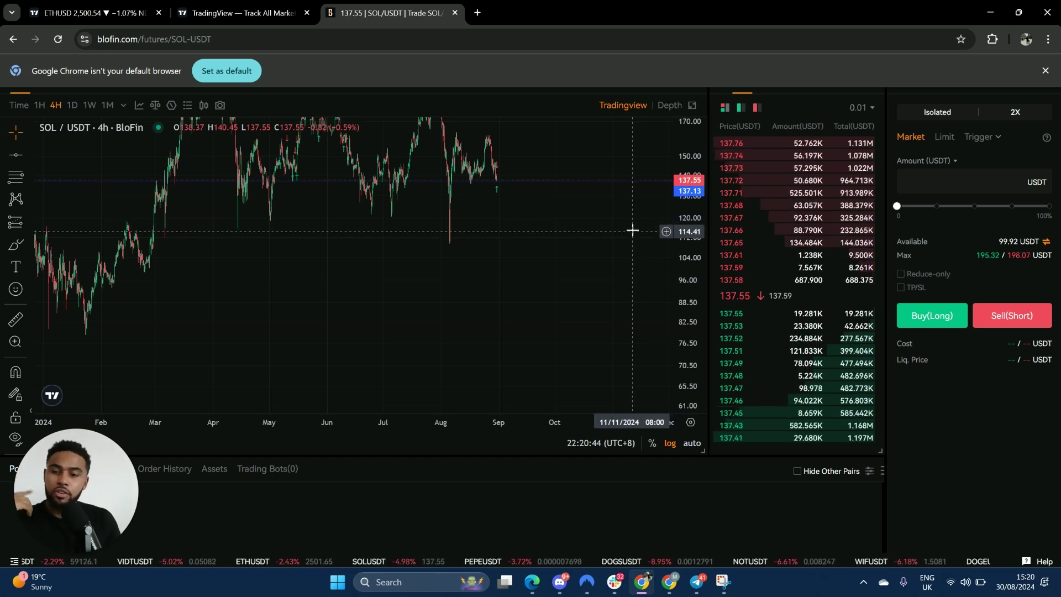
mouse_move(642, 236)
mouse_down()
mouse_move(588, 351)
mouse_move(672, 306)
mouse_move(578, 256)
mouse_move(702, 332)
mouse_move(519, 272)
mouse_move(602, 412)
mouse_move(201, 407)
mouse_up()
drag(374, 285, 636, 288)
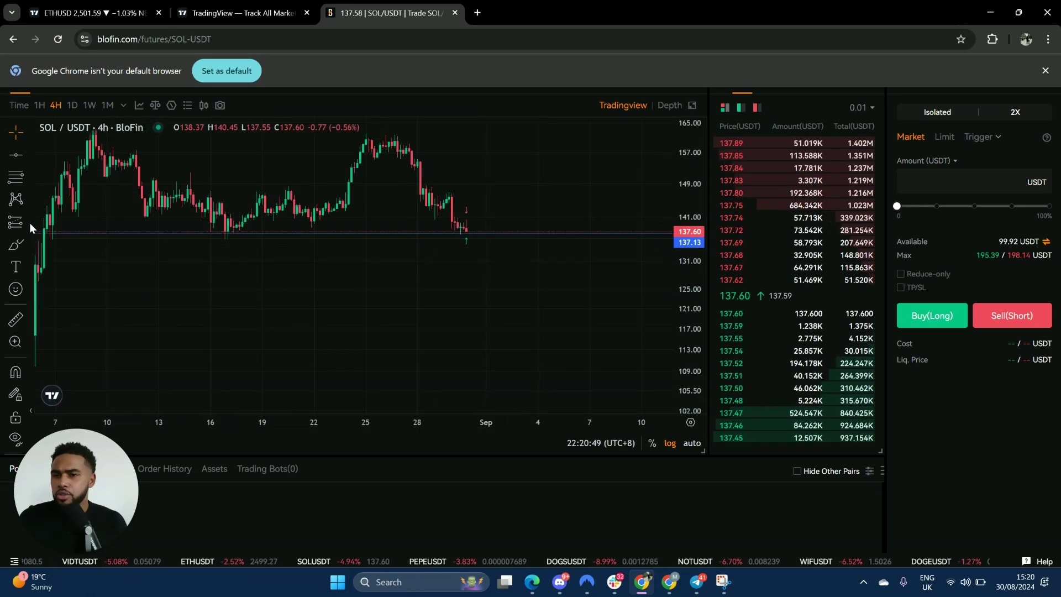
click(8, 320)
click(491, 233)
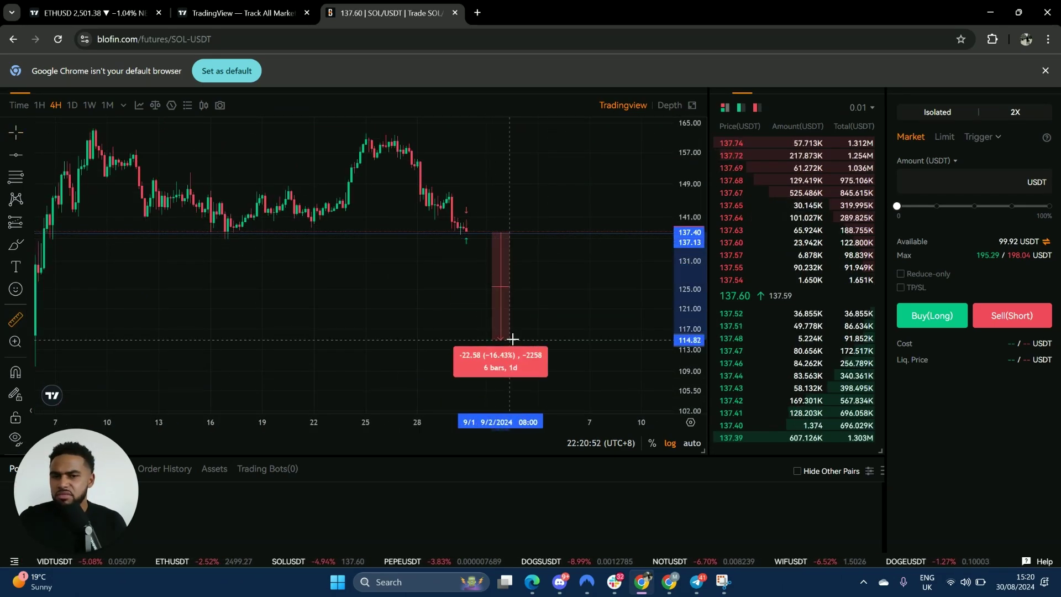
click(553, 296)
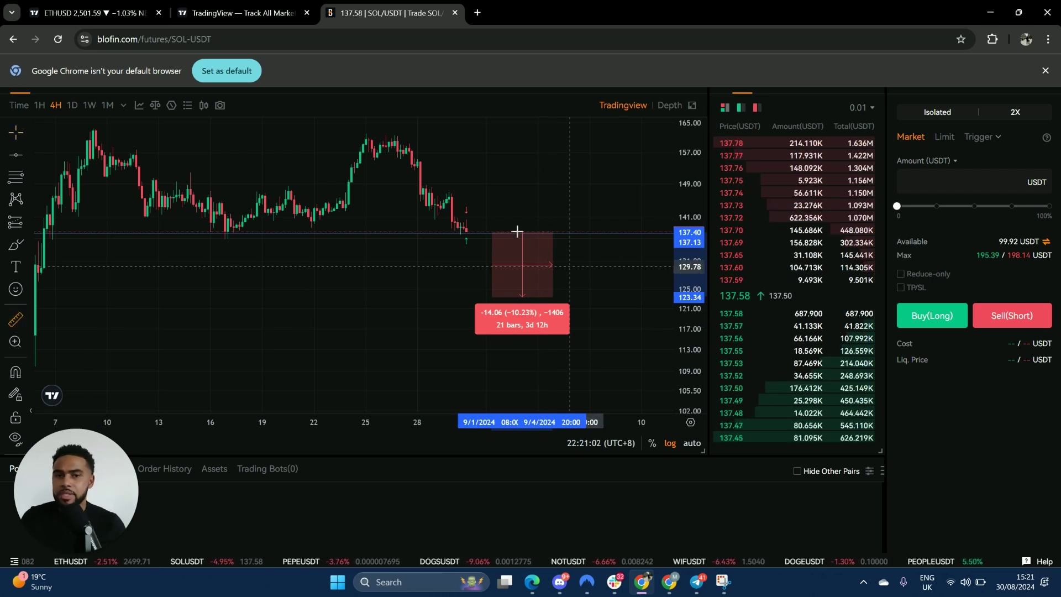
click(469, 232)
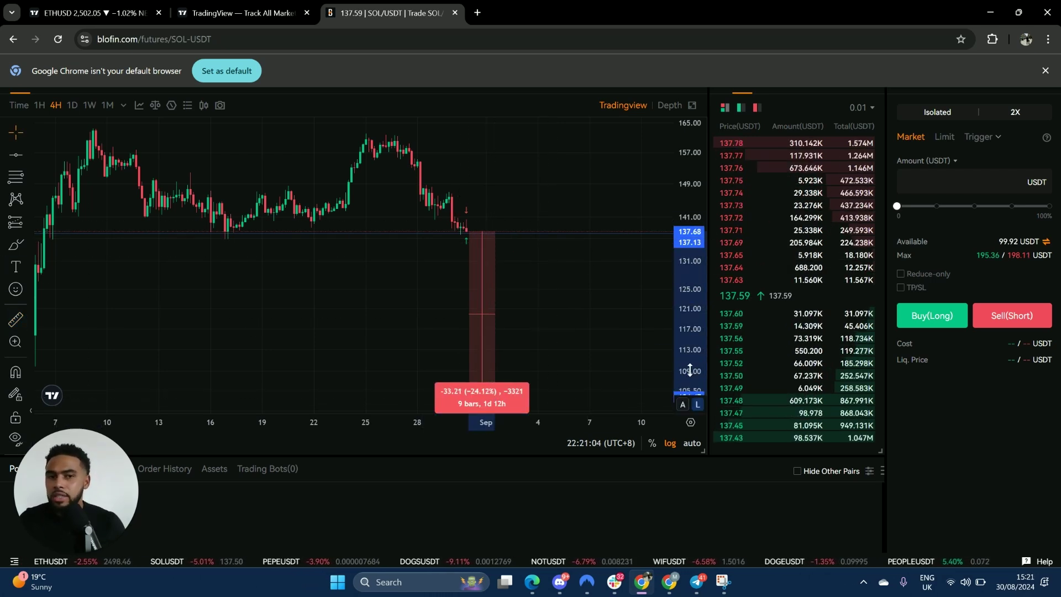
Place a long position projection on the SOL/USDT chart after the latest candles, with entry at about 137.17
scroll(636, 382, down, 5)
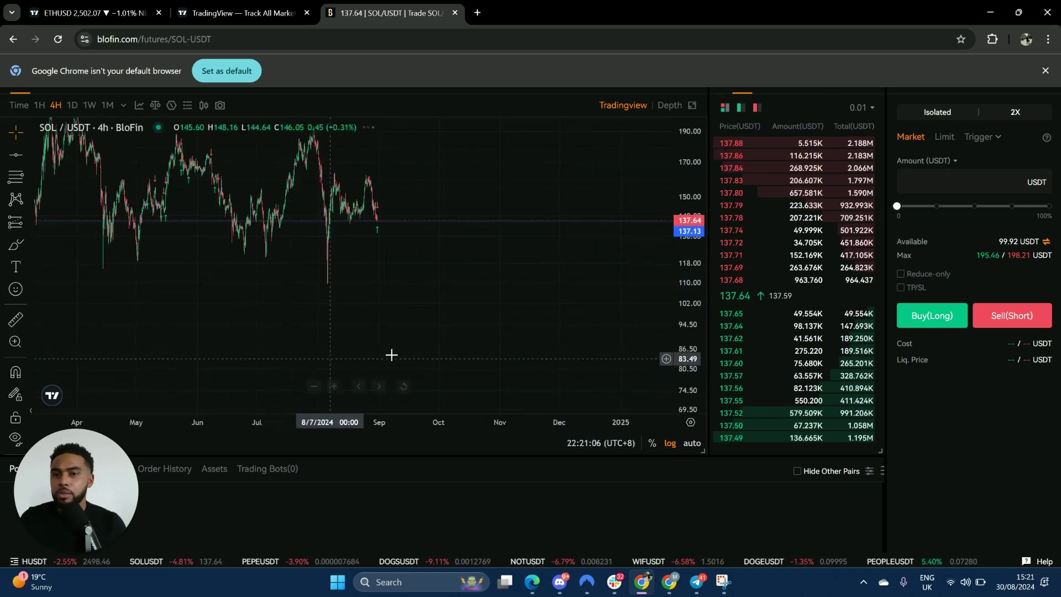
click(15, 320)
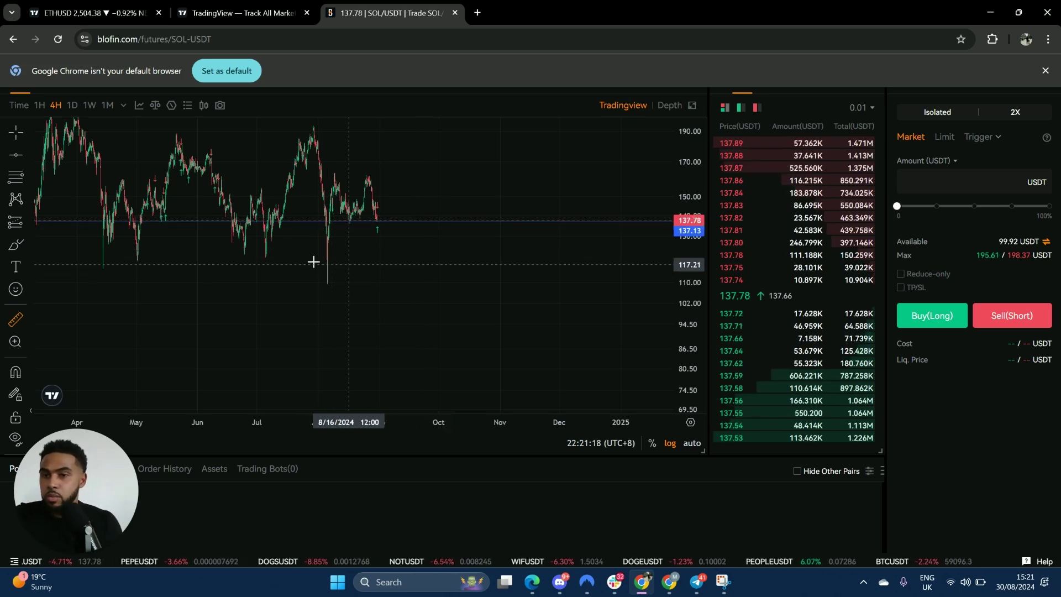
click(15, 222)
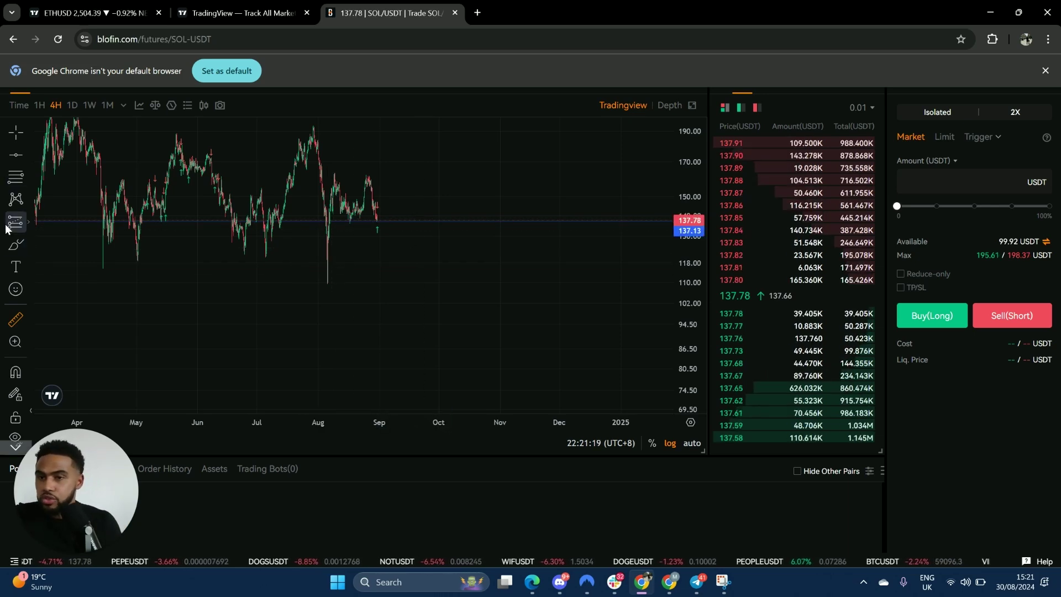
click(398, 221)
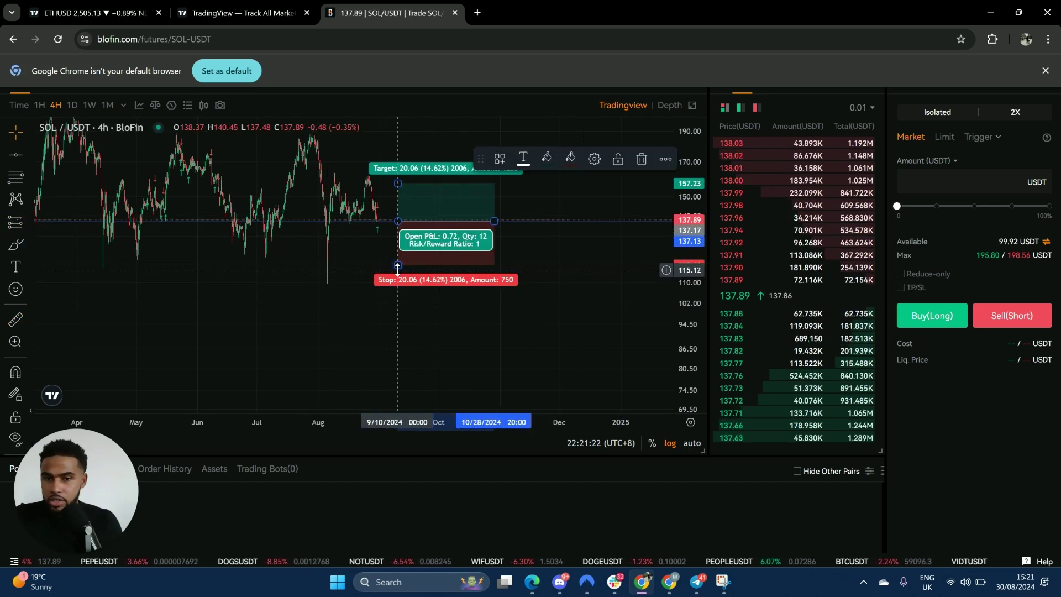
Adjust the long projection's stop level to about 19.6% below entry, near the early-August low
mouse_move(403, 259)
mouse_down()
mouse_move(408, 292)
mouse_move(418, 246)
mouse_up()
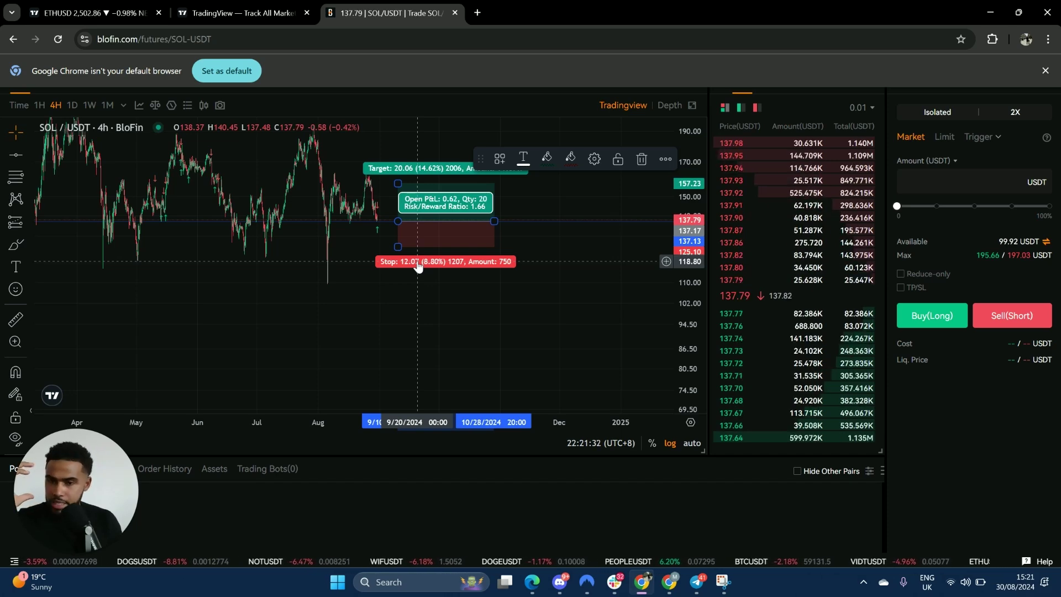
drag(400, 248, 420, 296)
drag(425, 291, 429, 282)
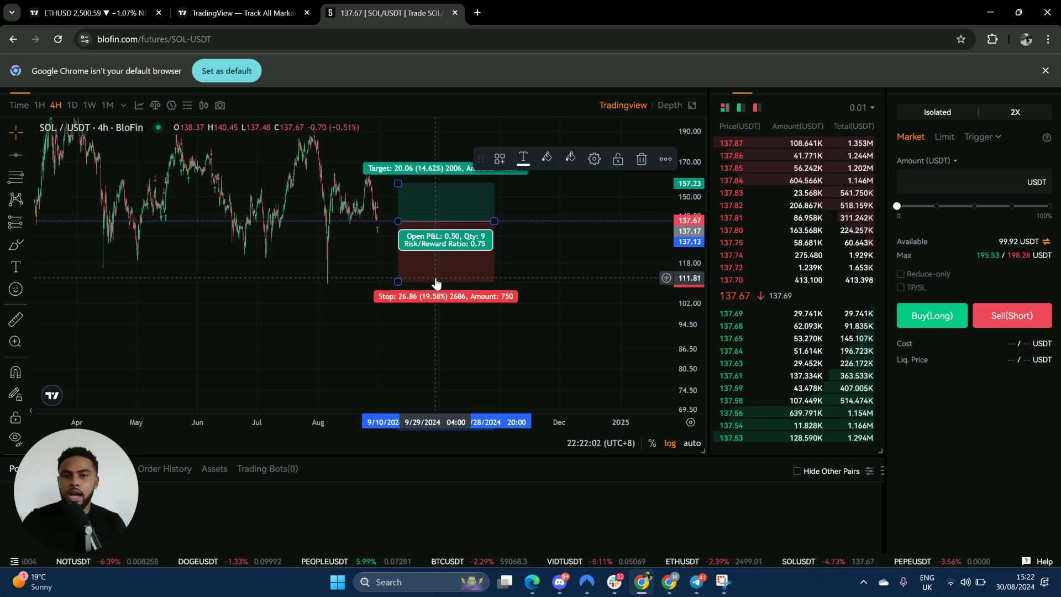
Delete the long position projection from the SOL/USDT chart
click(358, 303)
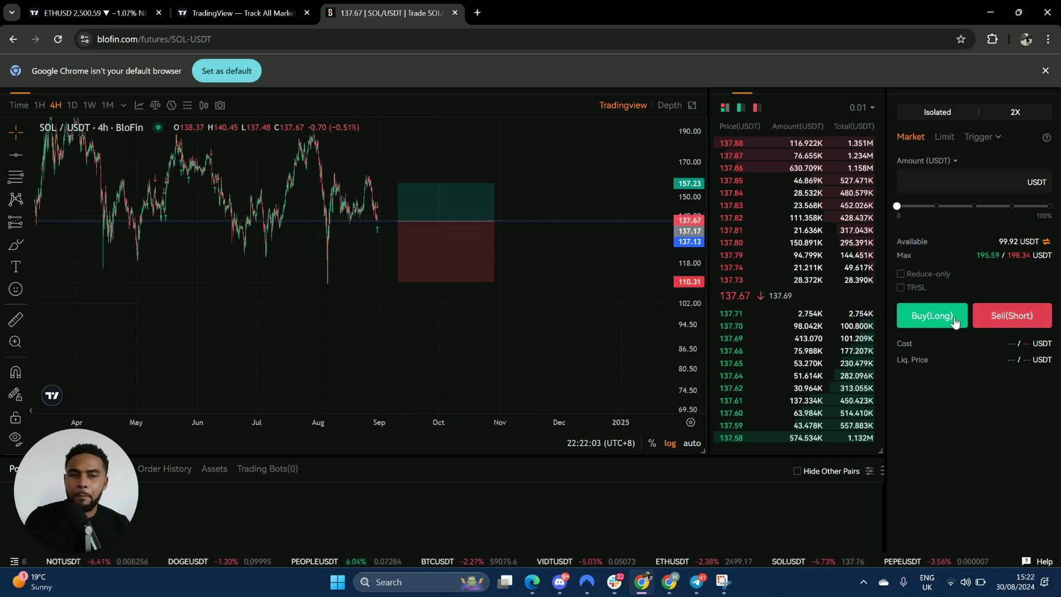
click(481, 250)
key(Delete)
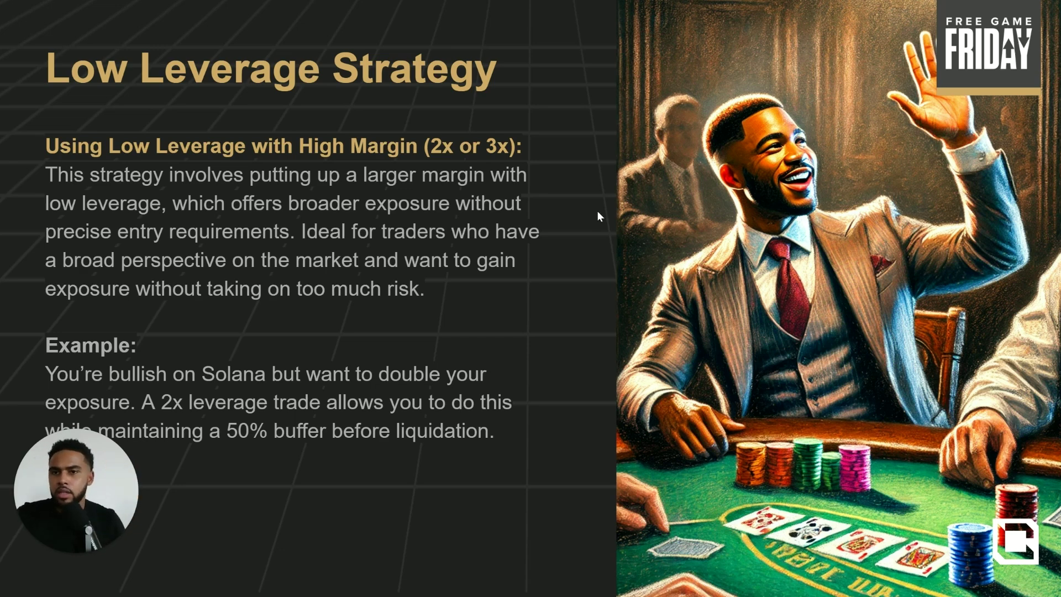
key(Right)
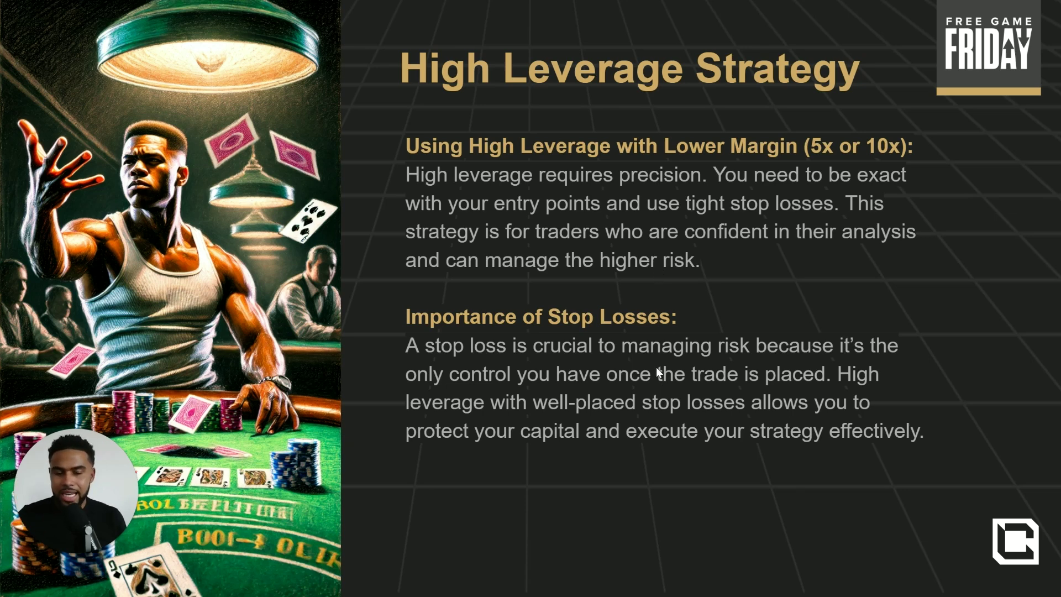
key(Right)
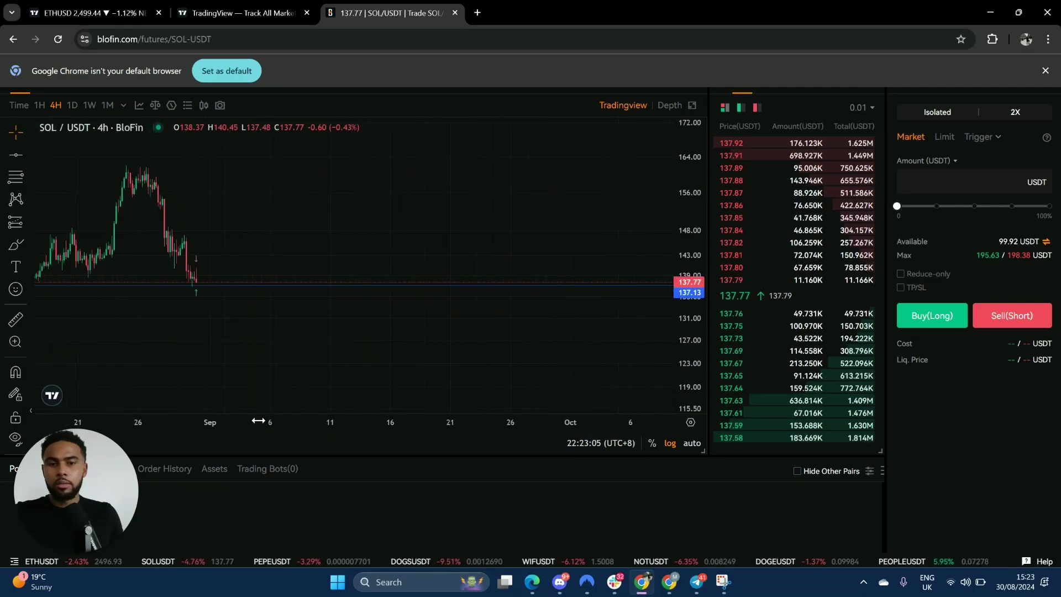
Set the SOLUSDT isolated leverage to 10X and the market order amount to 10% of the available balance
drag(258, 421, 597, 275)
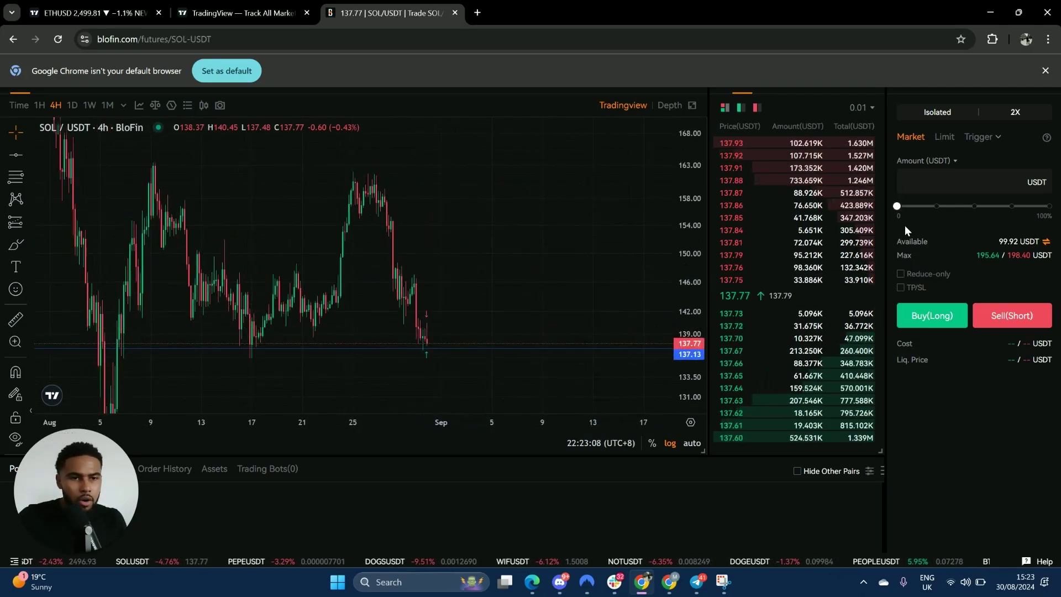
mouse_move(899, 209)
drag(898, 209, 915, 221)
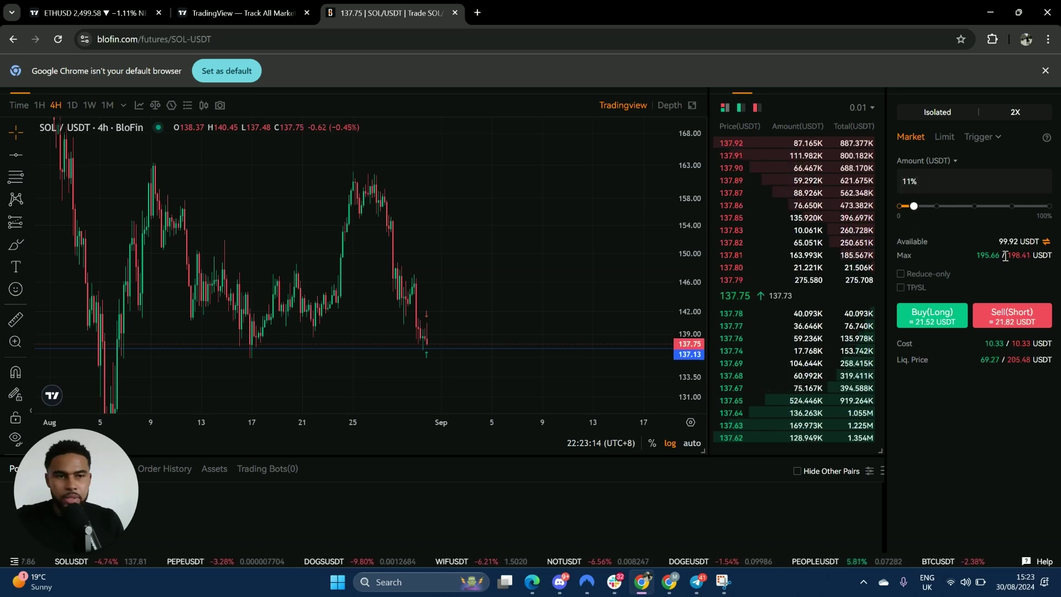
click(1016, 112)
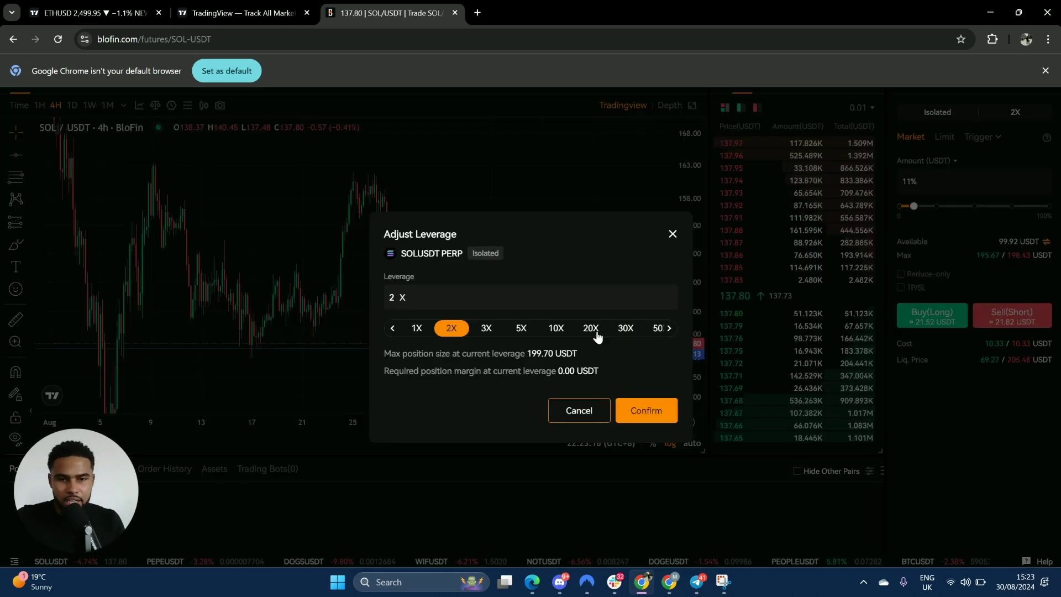
click(550, 332)
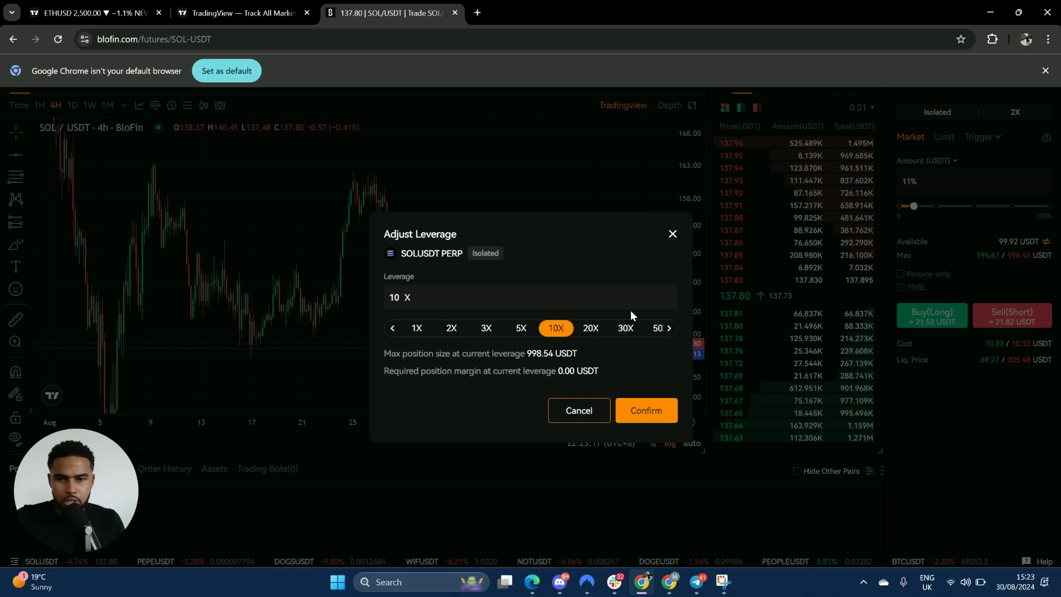
click(662, 414)
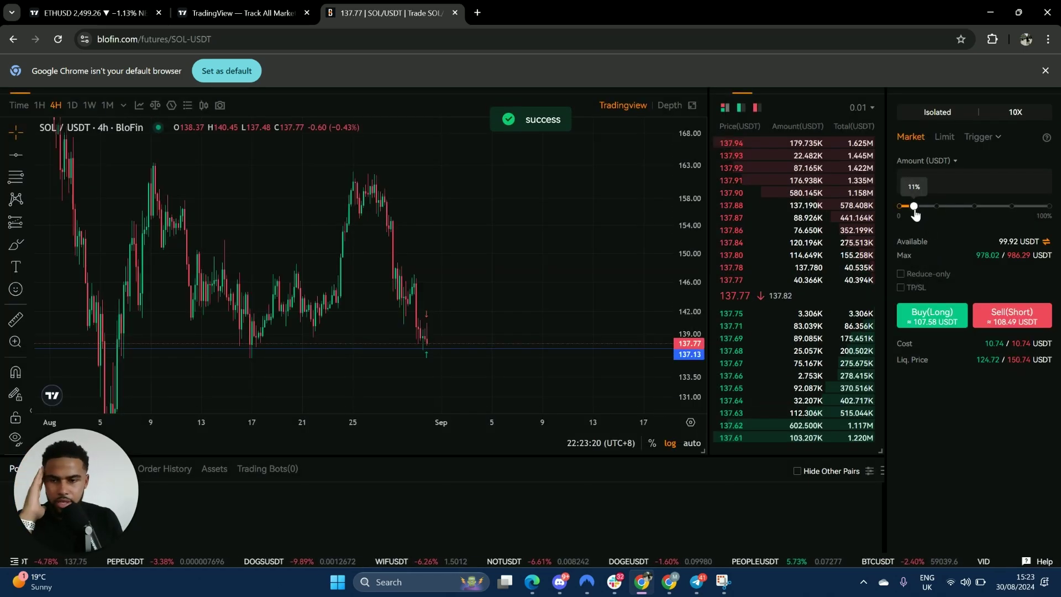
drag(914, 211, 913, 213)
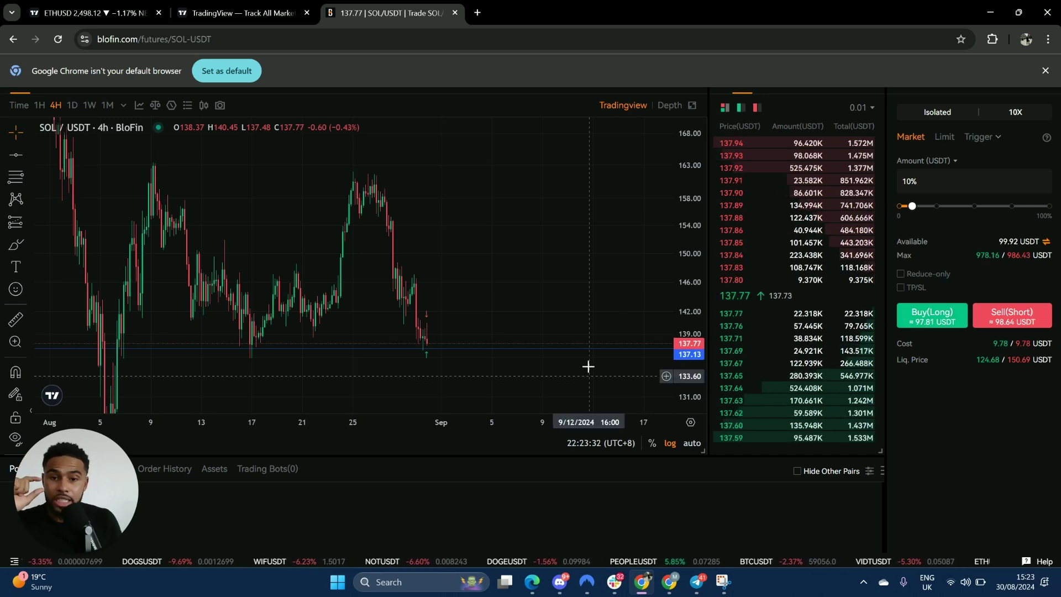
Place a long position projection just after the latest SOL/USDT candles, with entry at about 137.82
scroll(424, 343, down, 2)
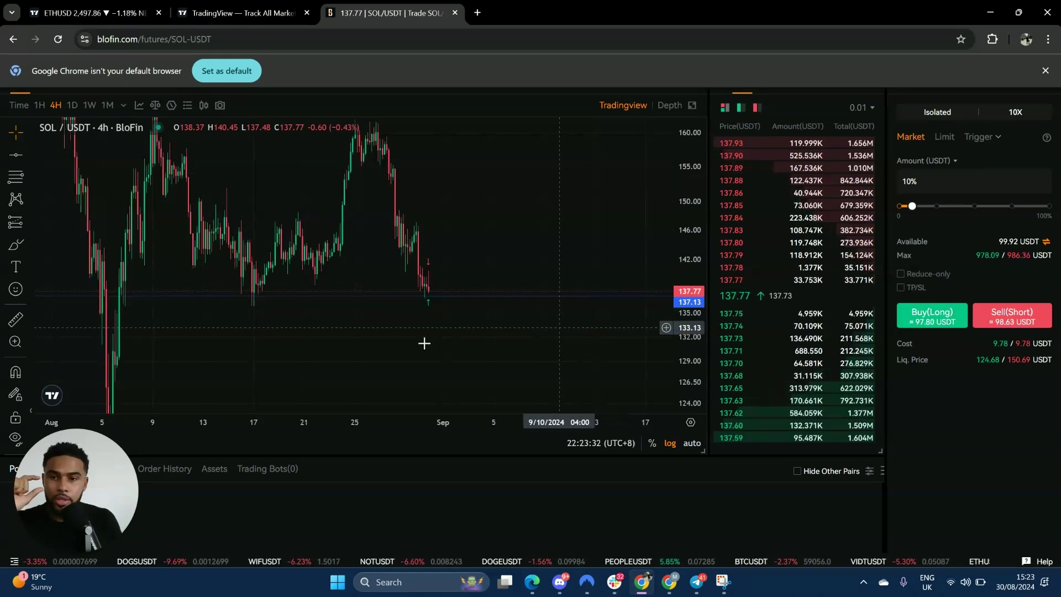
click(28, 321)
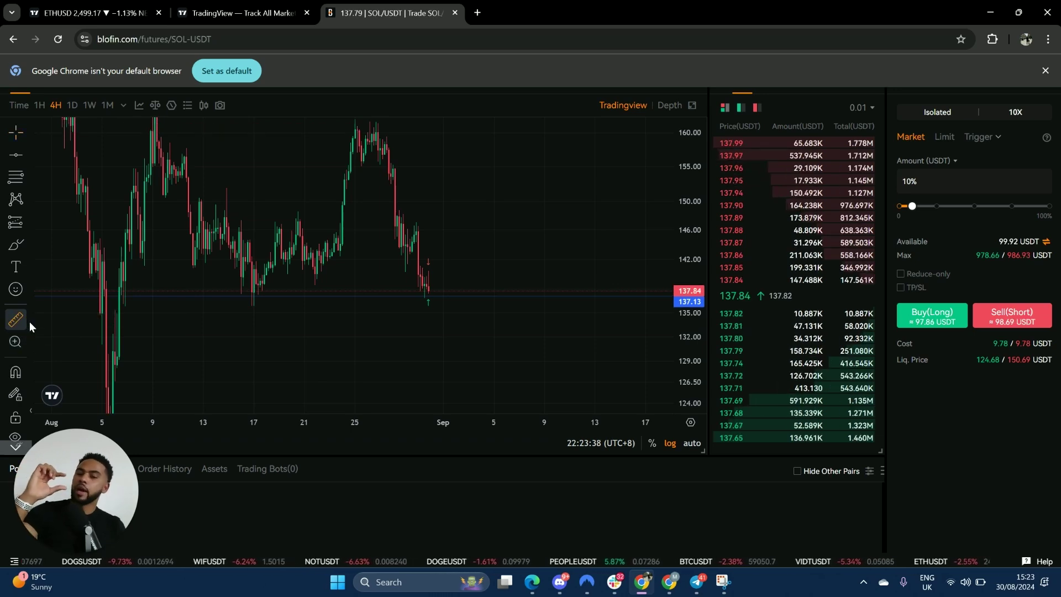
click(29, 217)
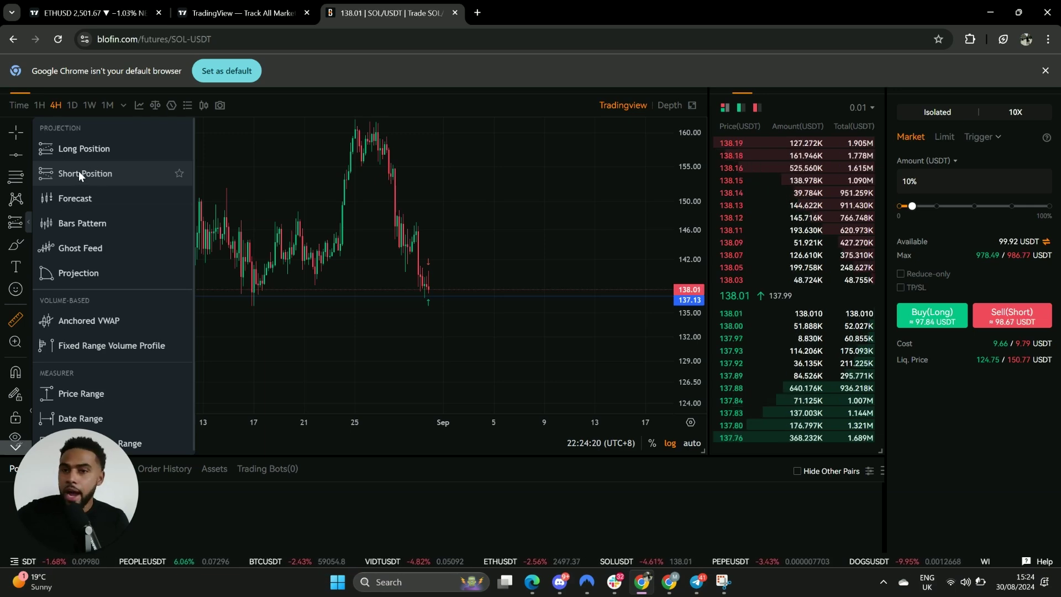
click(88, 153)
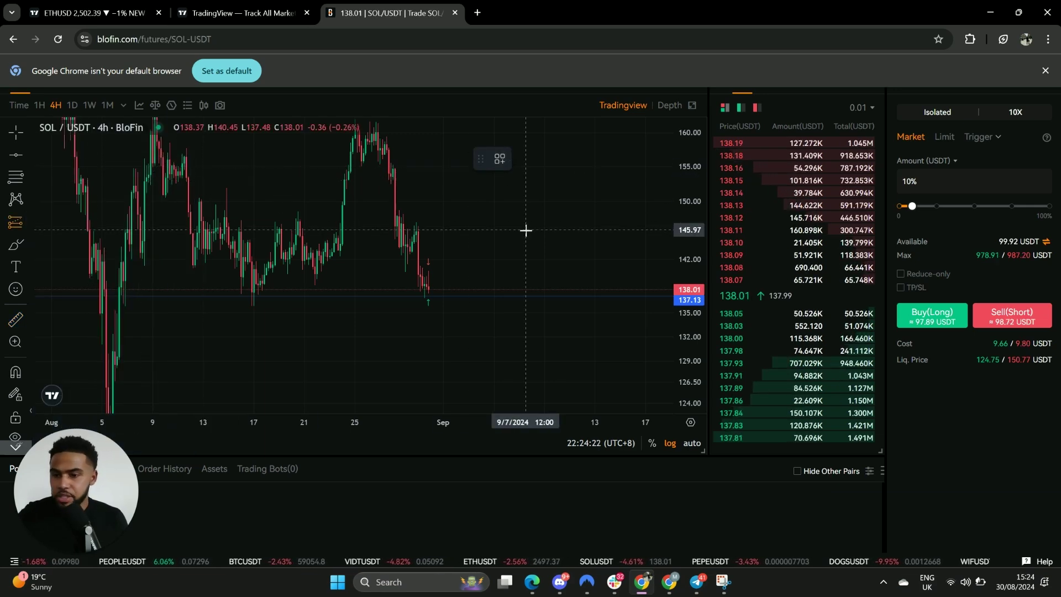
click(442, 292)
drag(683, 285, 609, 317)
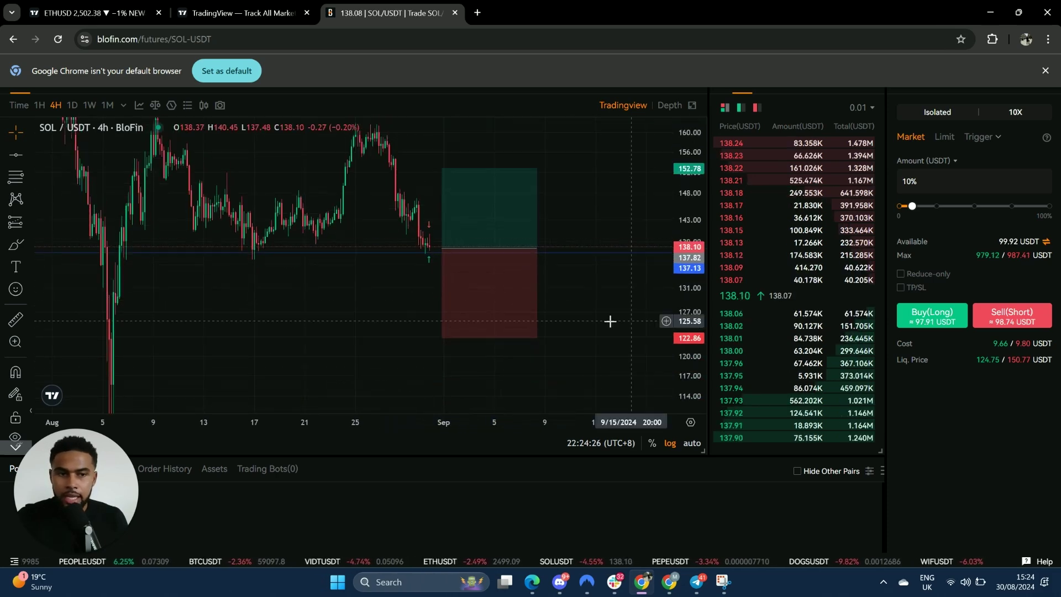
Try a tighter stop level on the long projection, about 5.3% below entry
click(443, 334)
drag(443, 335, 445, 278)
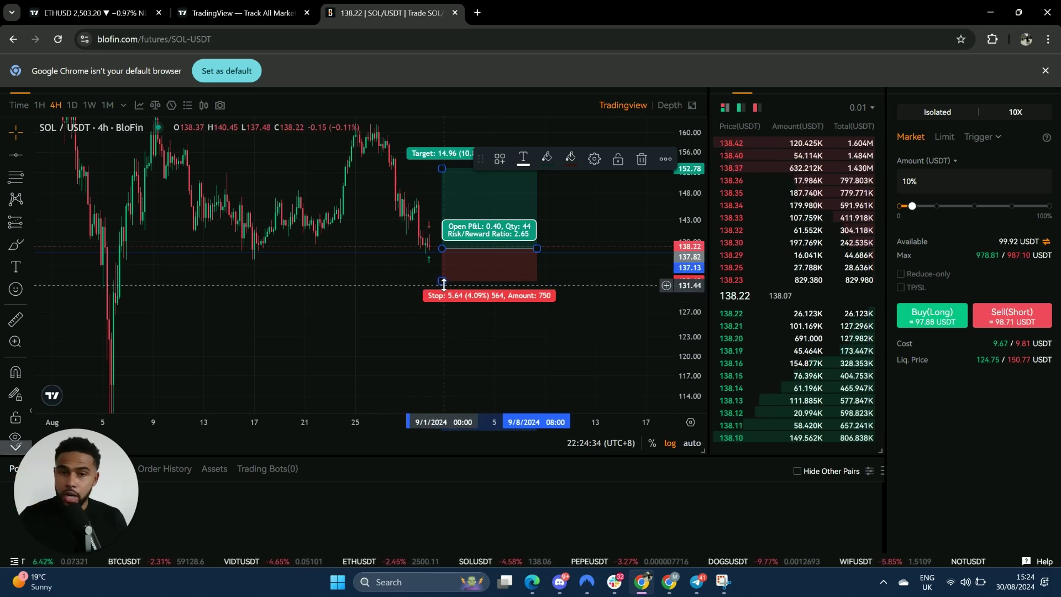
mouse_move(441, 280)
mouse_down()
mouse_move(443, 263)
mouse_move(454, 288)
mouse_move(453, 265)
mouse_move(454, 292)
mouse_up()
mouse_move(631, 329)
mouse_down()
mouse_move(615, 330)
mouse_move(618, 316)
mouse_up()
click(427, 308)
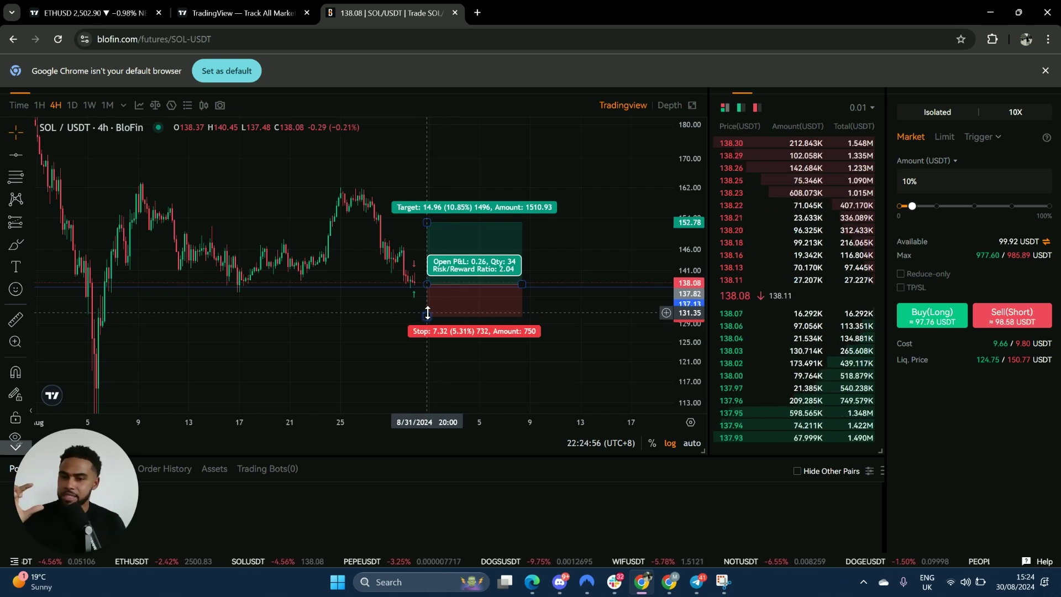
Lower the projection's stop to about 10.2% below entry and mark that level with a horizontal line at about 123.52
drag(429, 316, 430, 348)
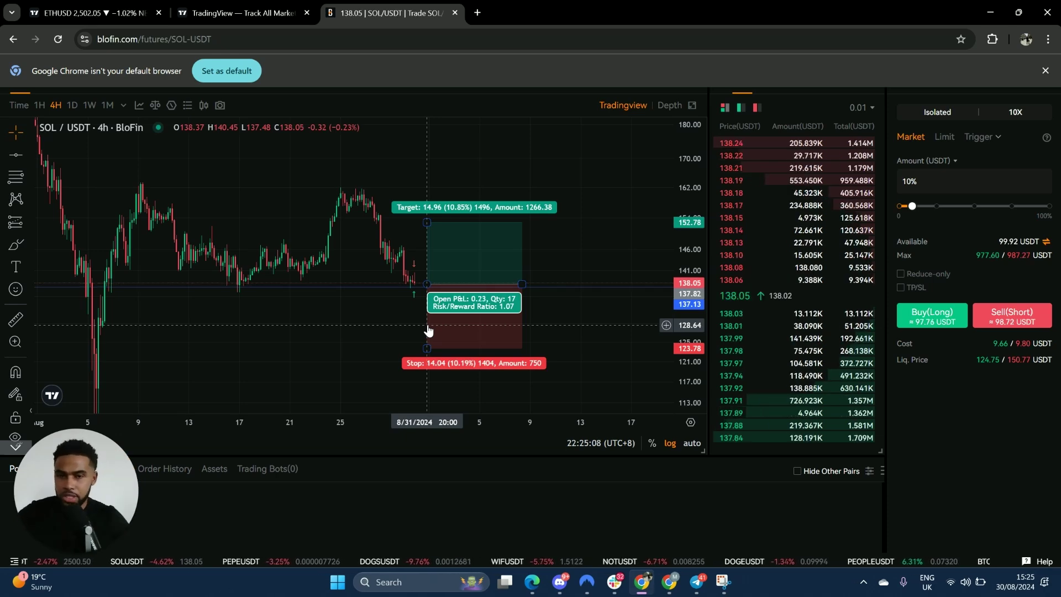
click(15, 155)
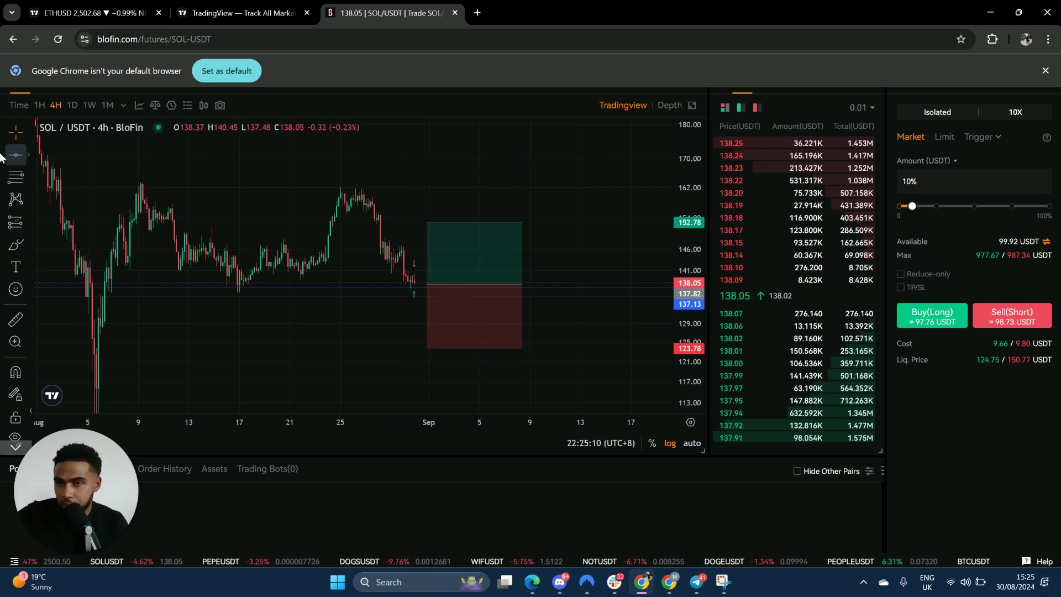
click(586, 349)
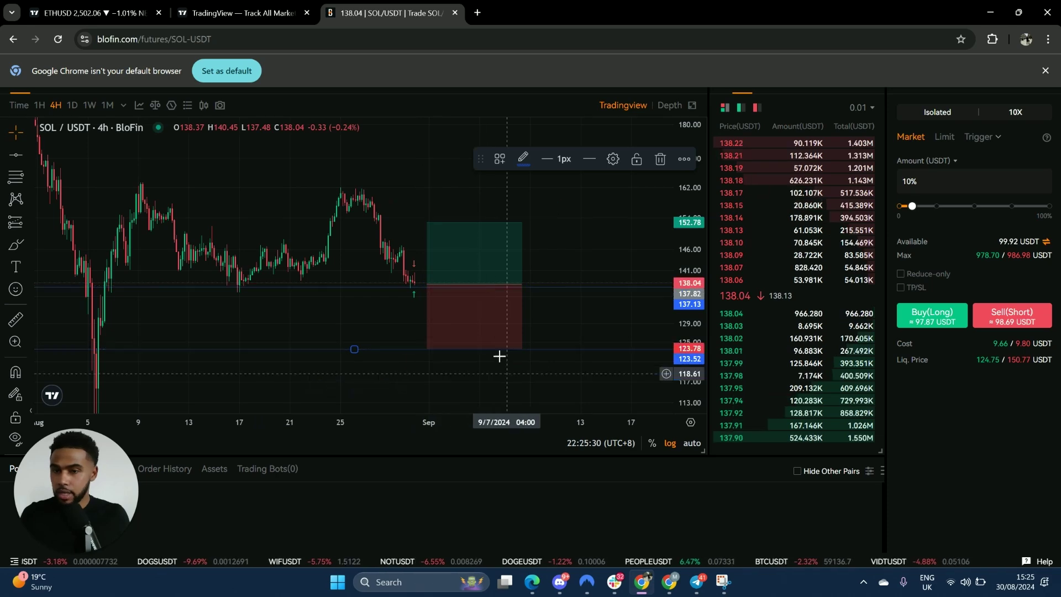
Raise the long projection's target to about 182.34, roughly 32.3% above entry
drag(502, 286, 438, 199)
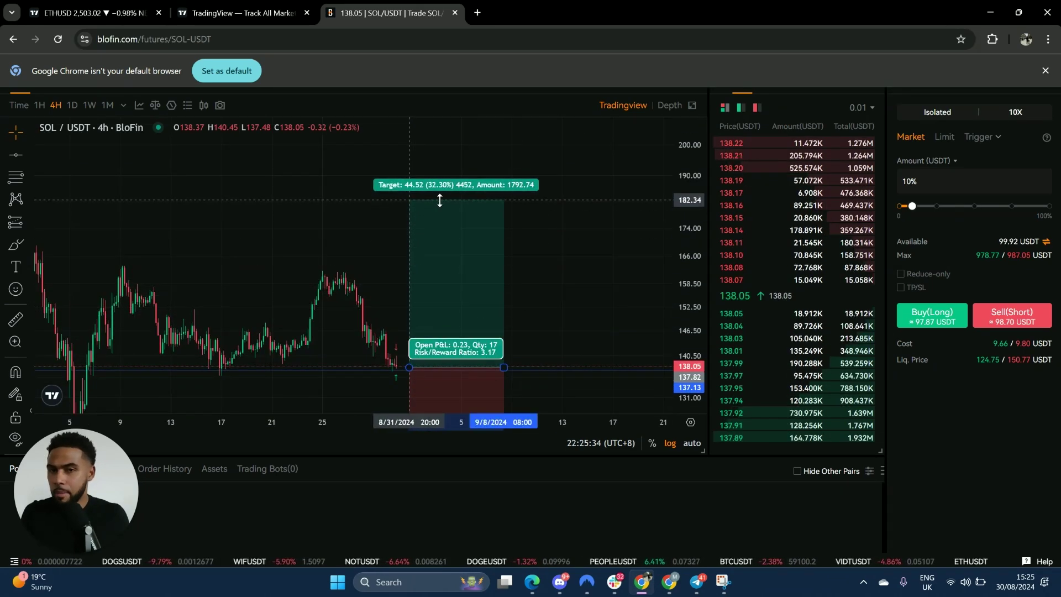
click(560, 263)
drag(611, 239, 533, 229)
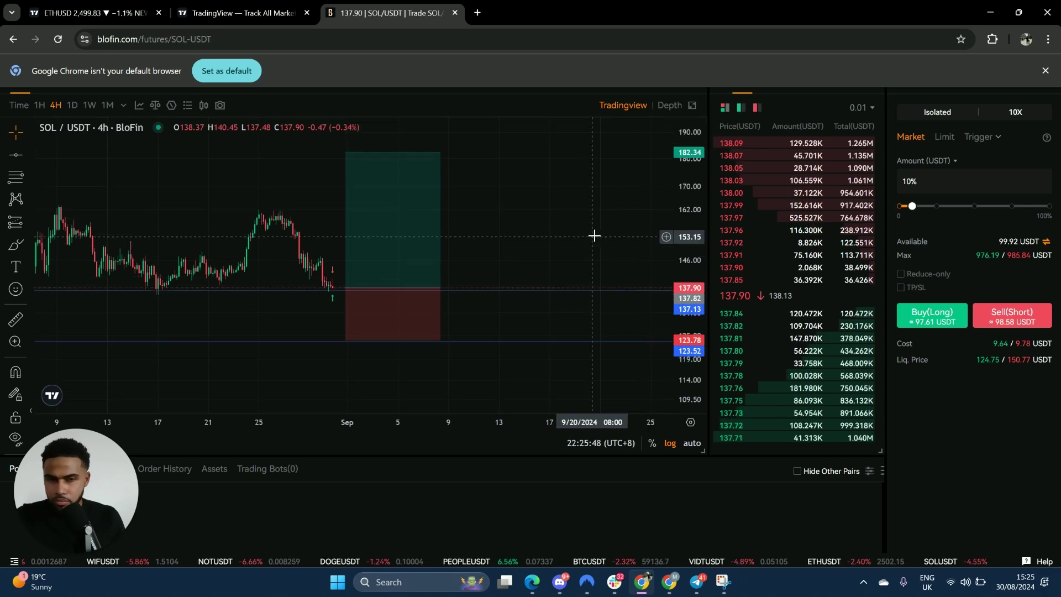
scroll(549, 428, down, 3)
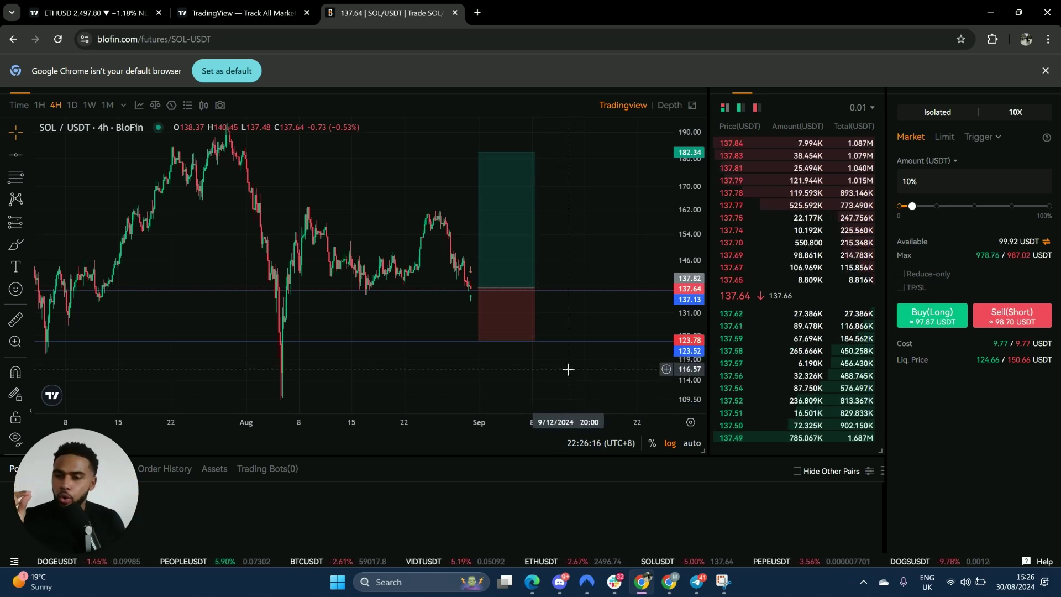
Select the long projection to review its target, stop and risk/reward ratio against the marked lower price level
mouse_move(514, 303)
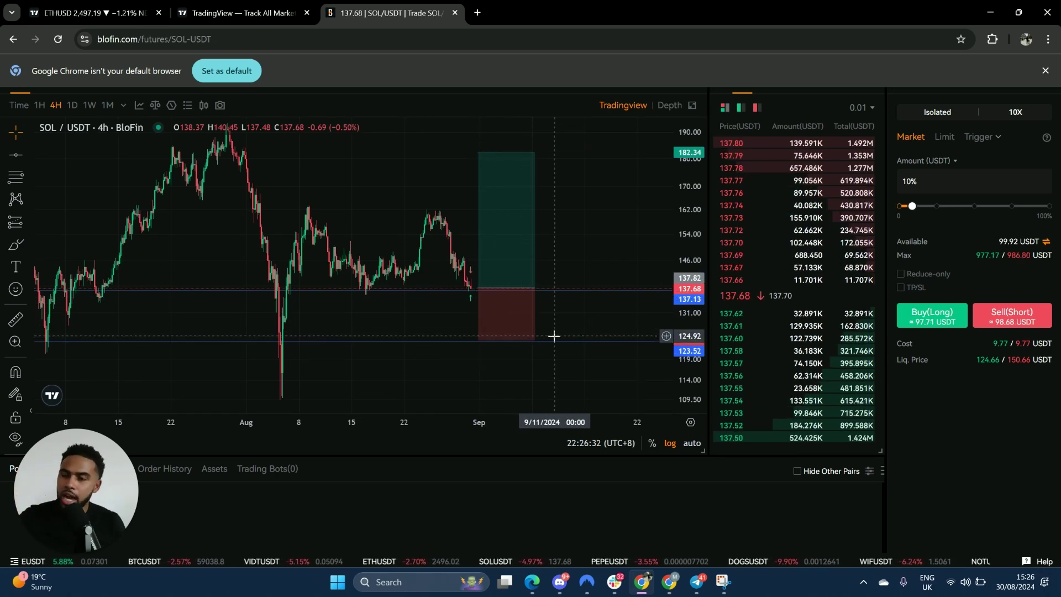
mouse_move(535, 343)
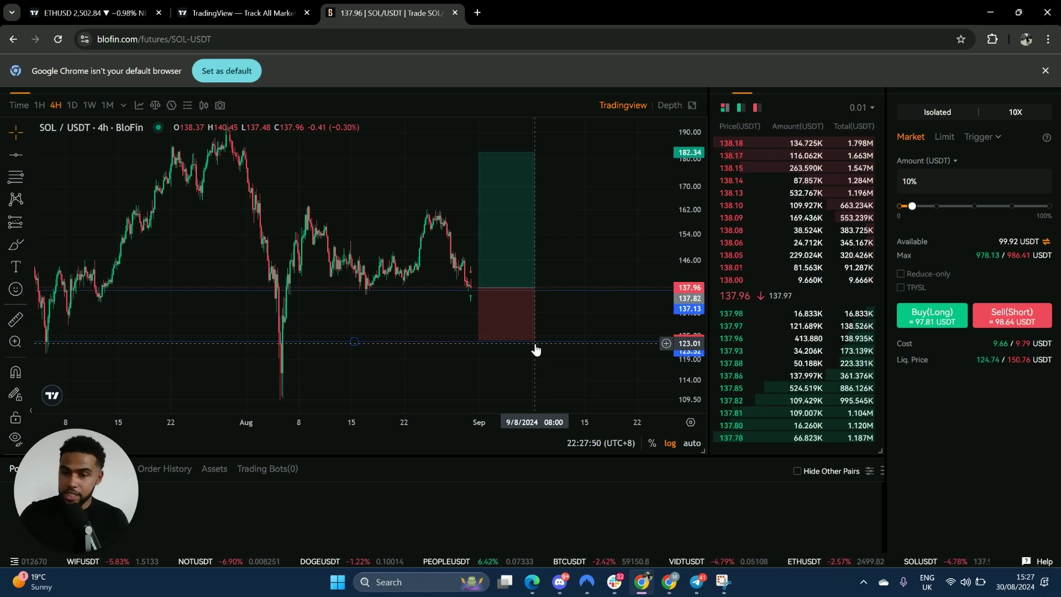
click(507, 306)
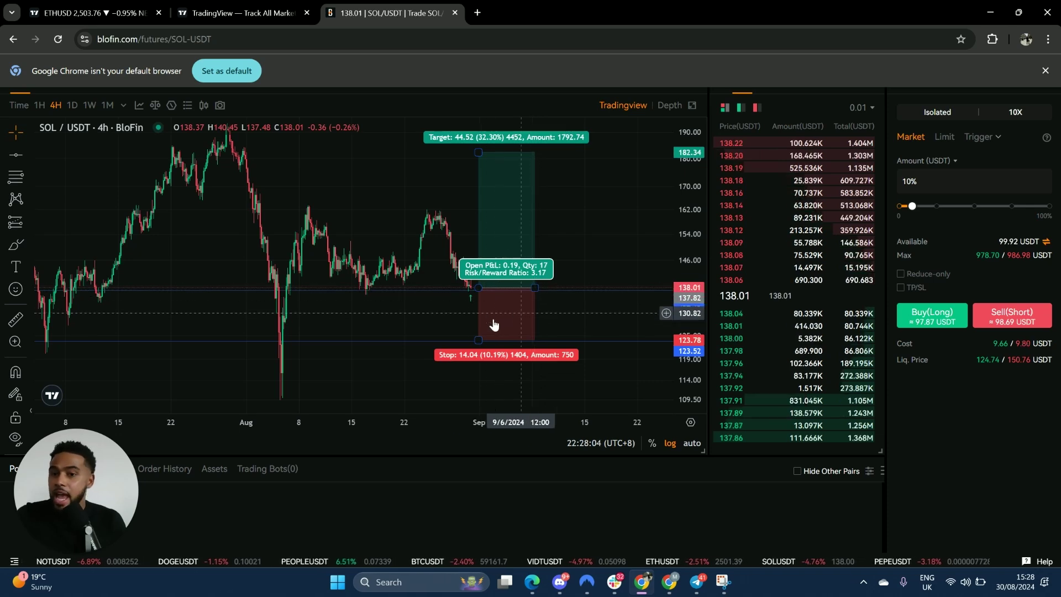
mouse_move(531, 237)
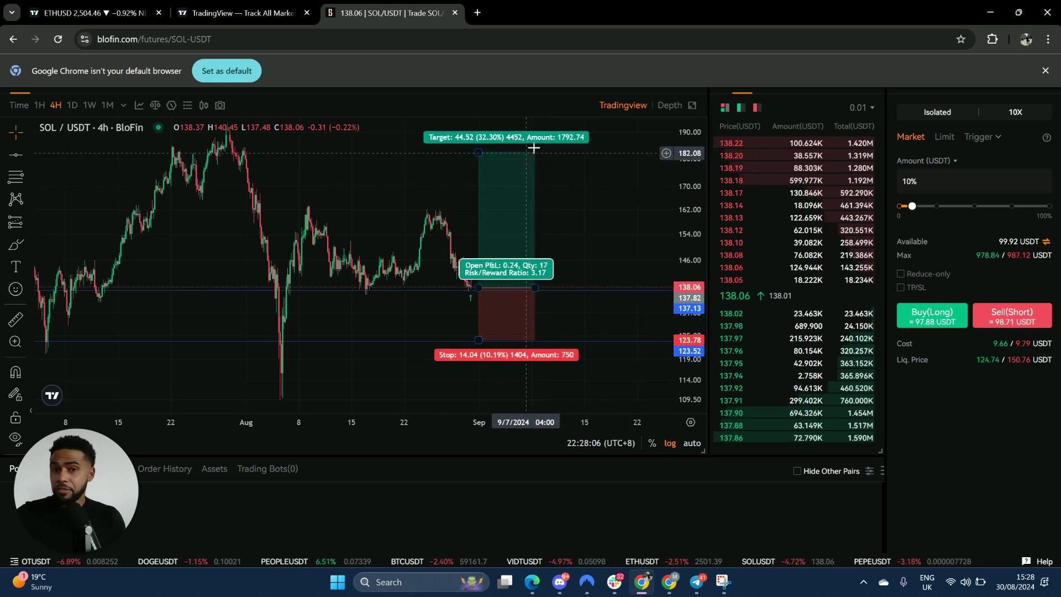